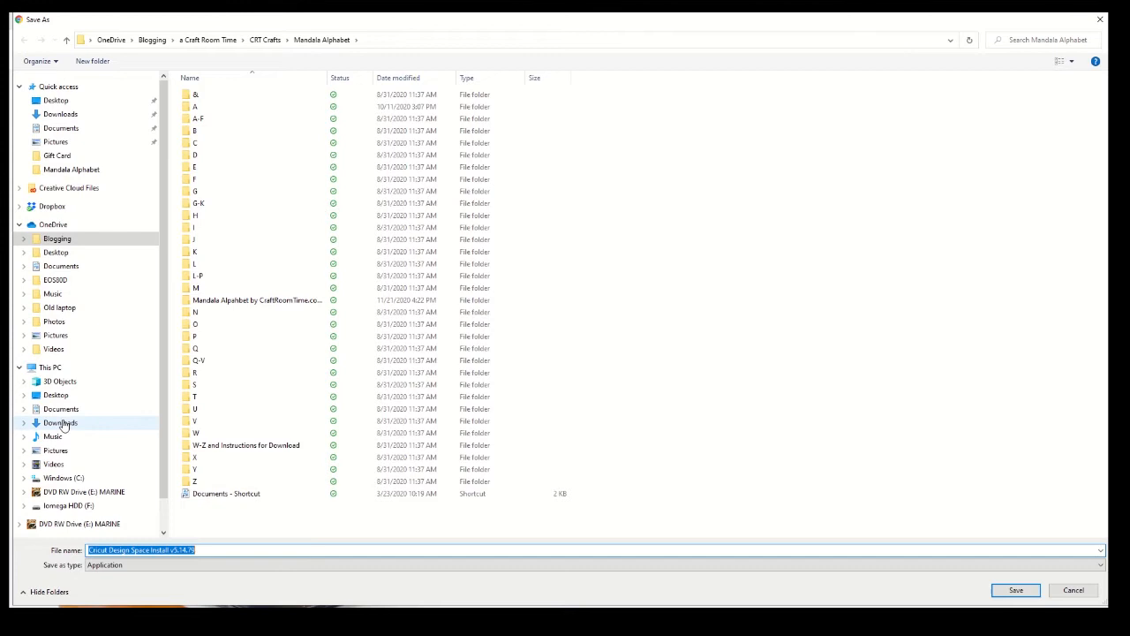
Save the Cricut Design Space installer to the Downloads folder and set it to open when the download finishes.
{"action": "left_click", "coordinate": [62, 423]}
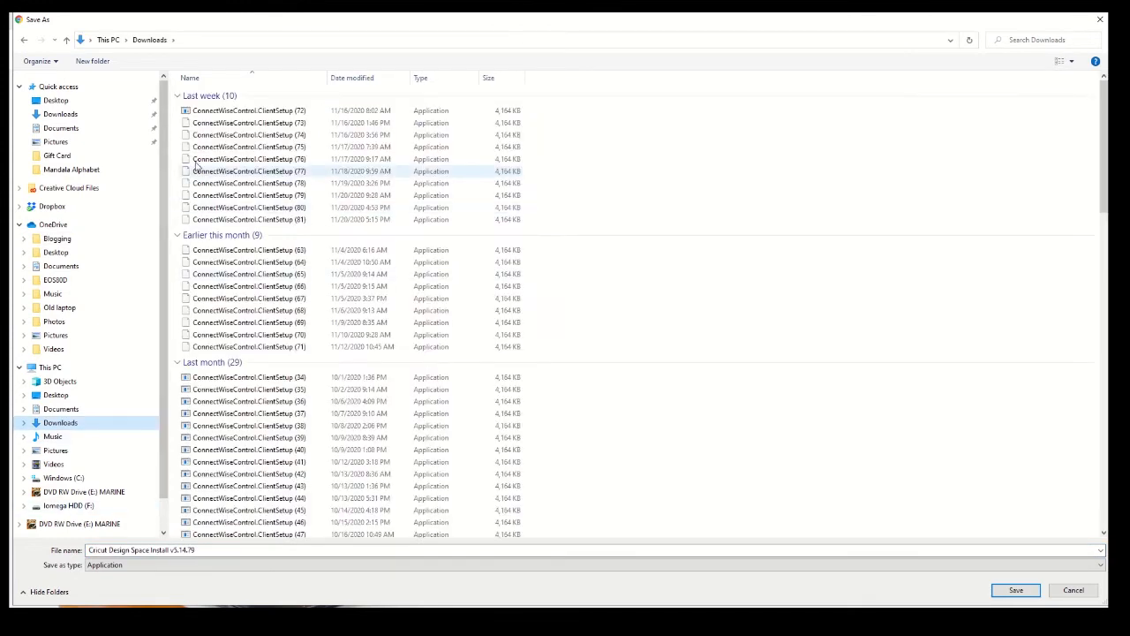
{"action": "left_click", "coordinate": [1016, 590]}
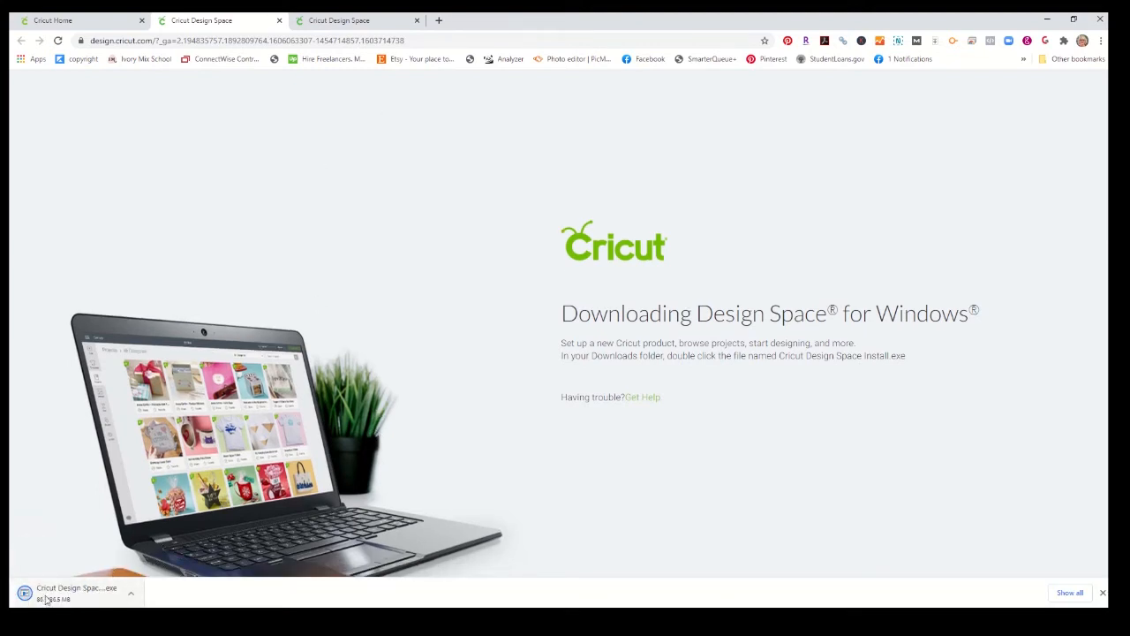
{"action": "left_click", "coordinate": [132, 596]}
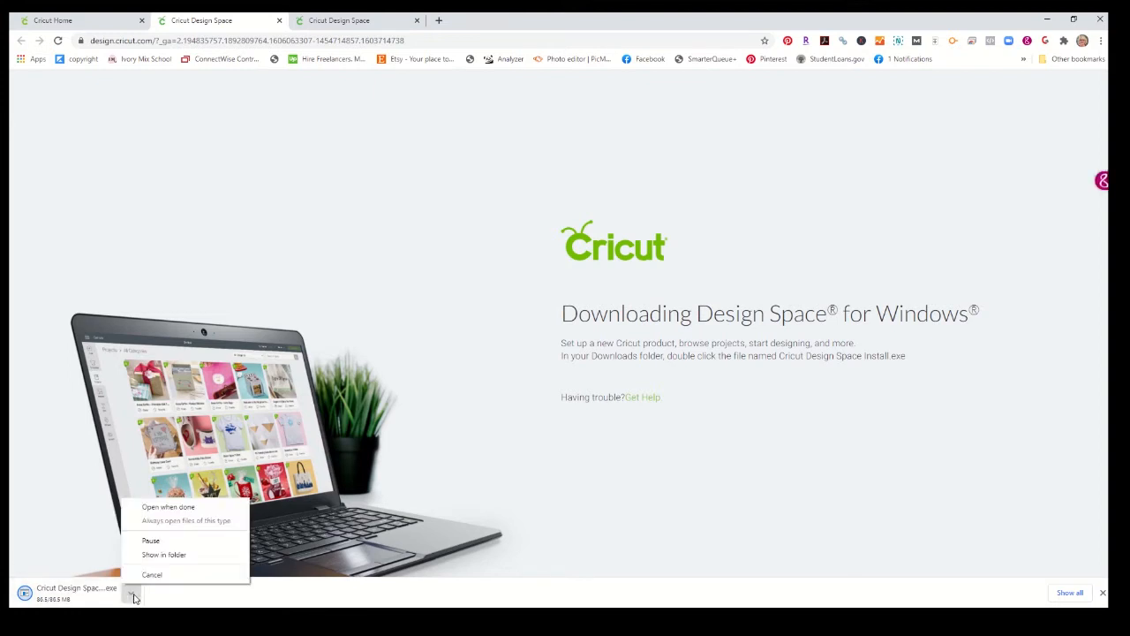
{"action": "left_click", "coordinate": [166, 515]}
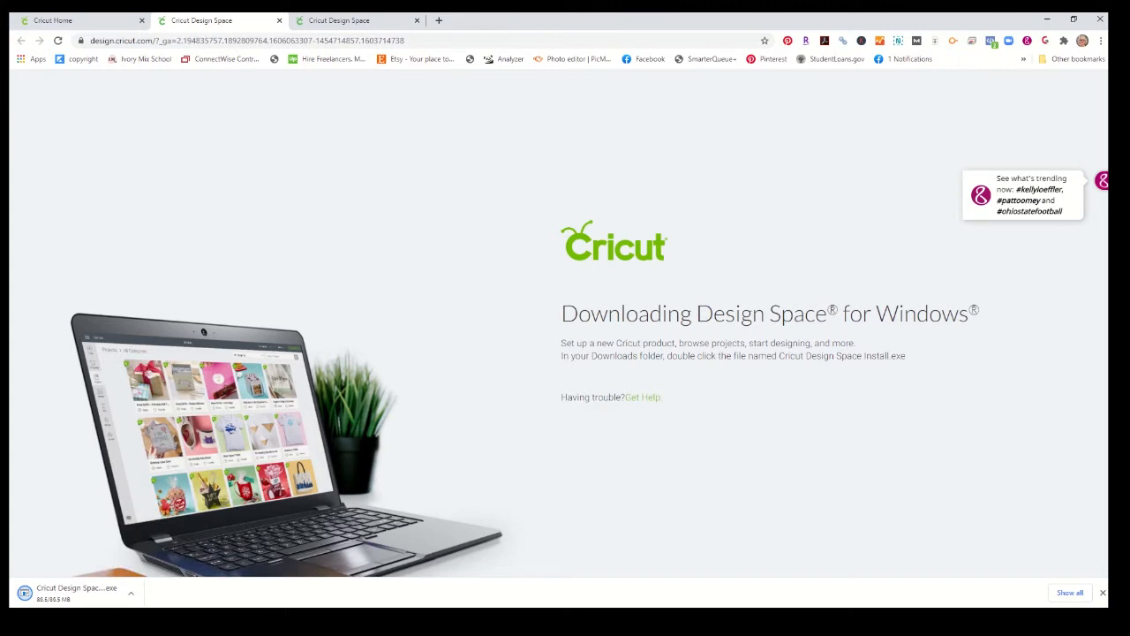
{"action": "mouse_move", "coordinate": [390, 620]}
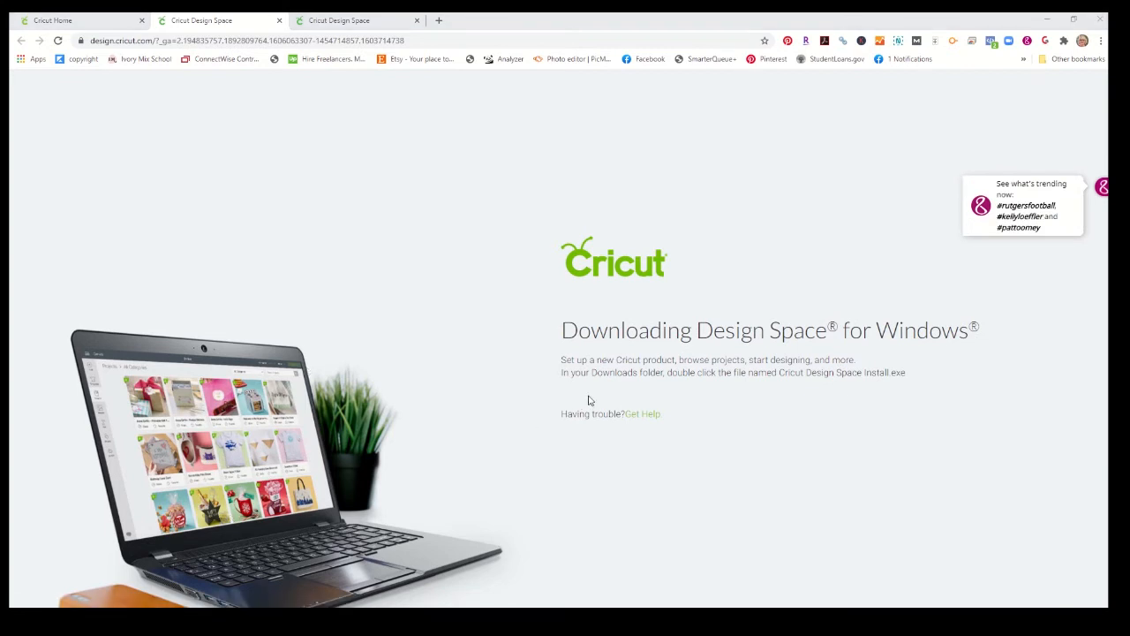
{"action": "left_click", "coordinate": [757, 307]}
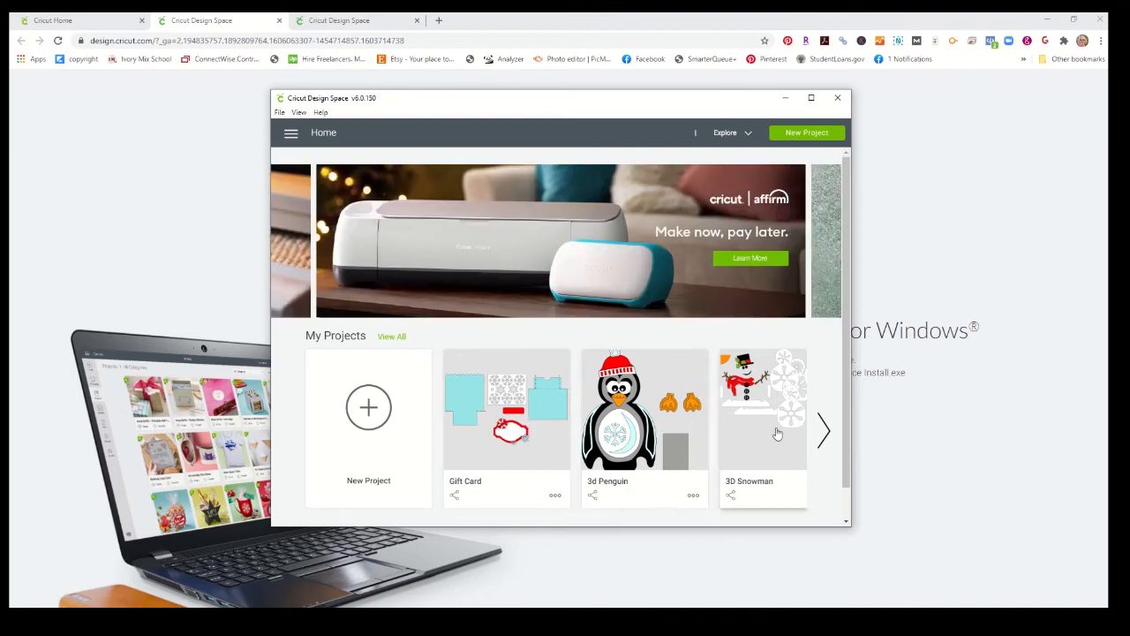
Start a new blank project in Cricut Design Space and maximize its window.
{"action": "left_click", "coordinate": [376, 410]}
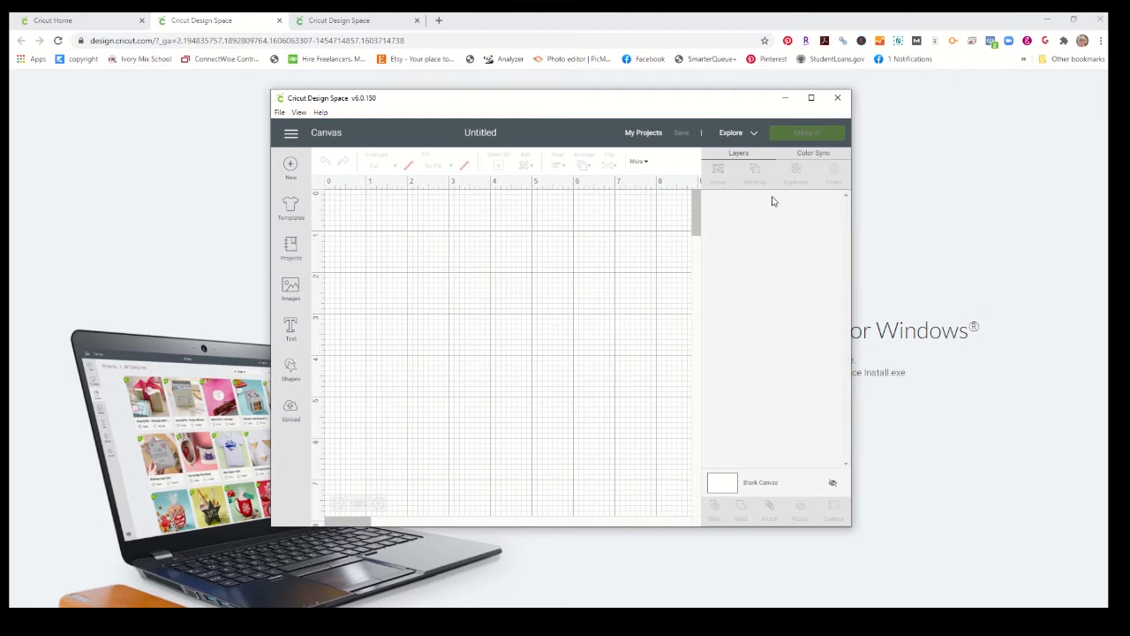
{"action": "left_click", "coordinate": [812, 97]}
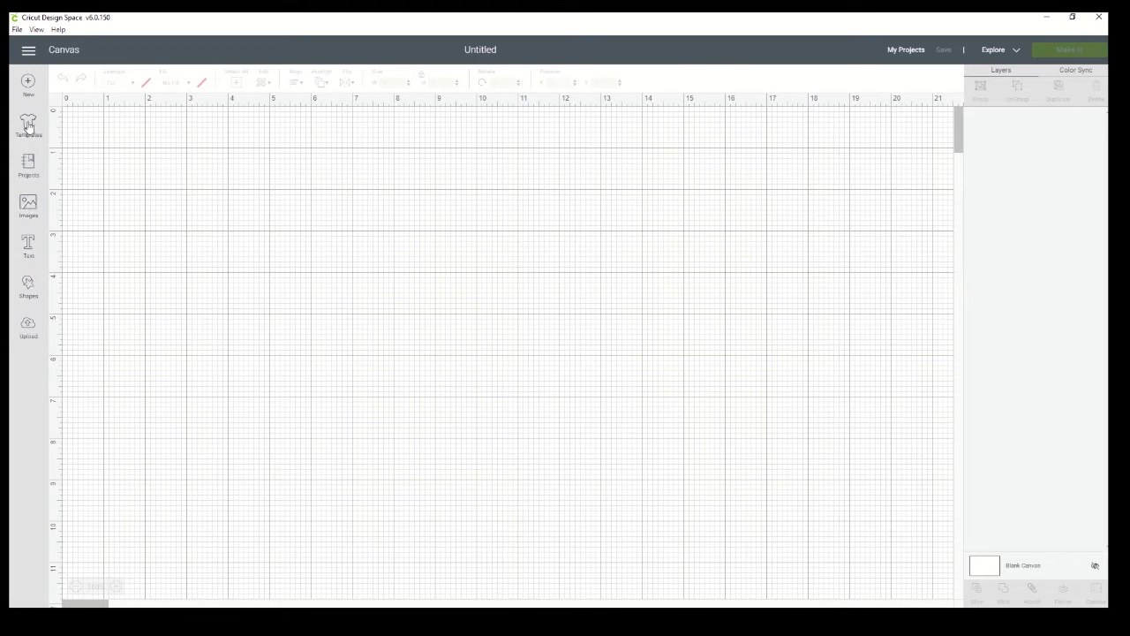
{"action": "left_click", "coordinate": [16, 30]}
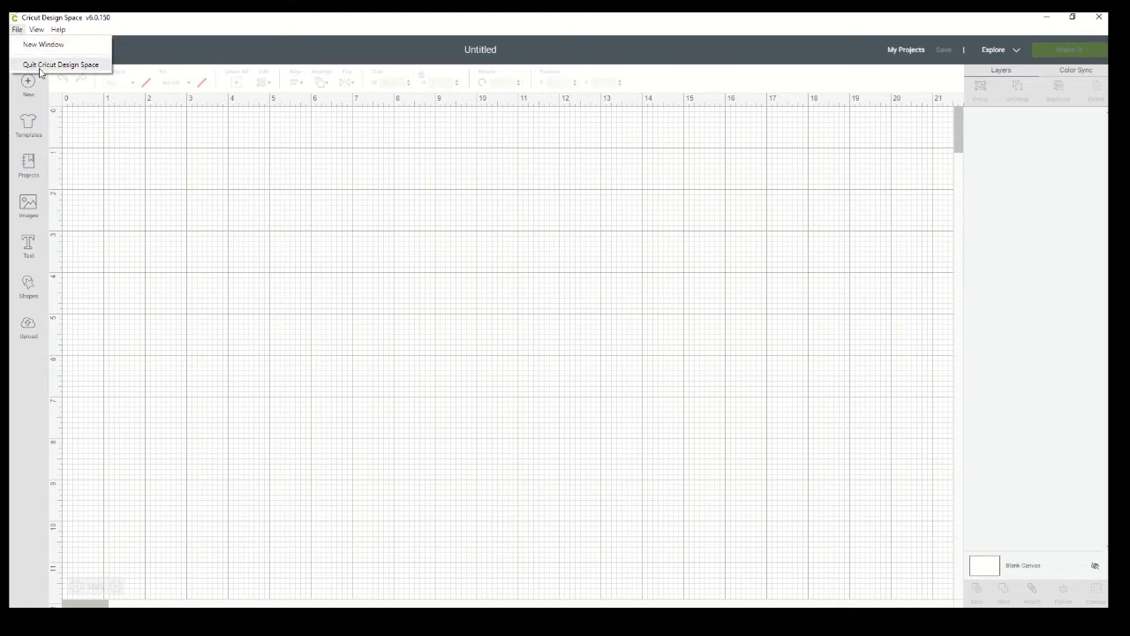
{"action": "left_click", "coordinate": [120, 146]}
{"action": "left_click", "coordinate": [41, 31]}
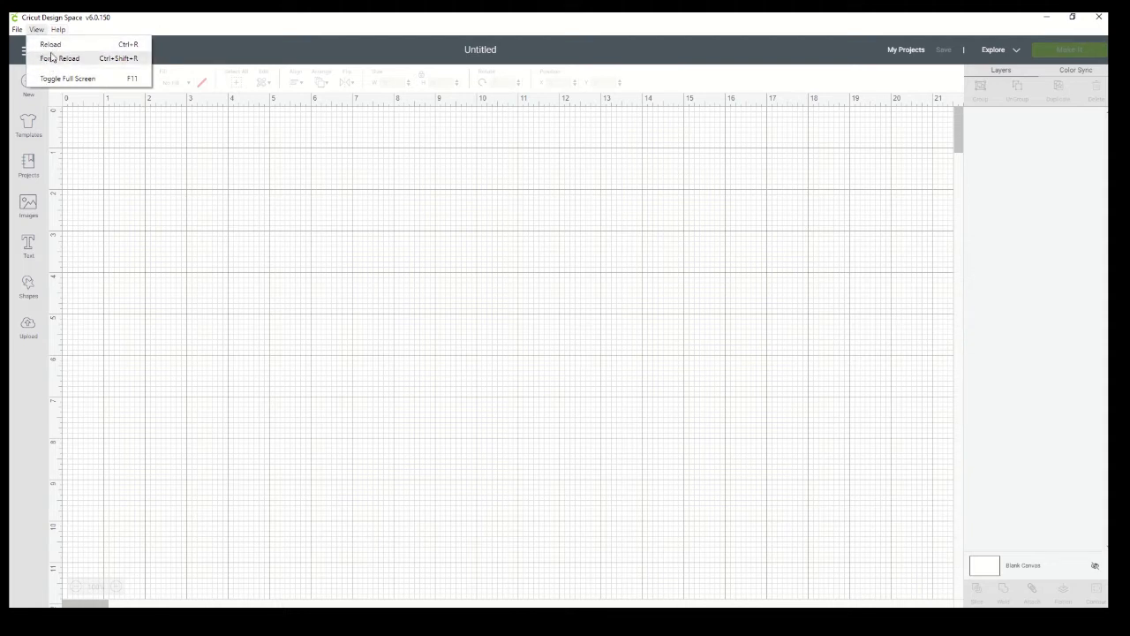
{"action": "left_click", "coordinate": [110, 141]}
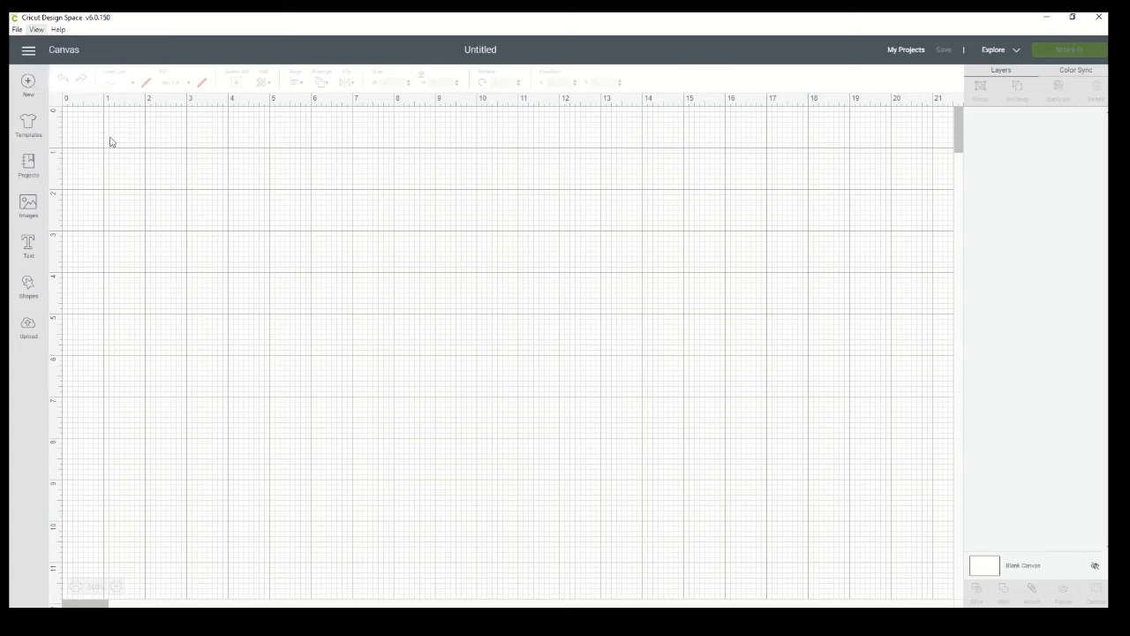
{"action": "left_click", "coordinate": [28, 55]}
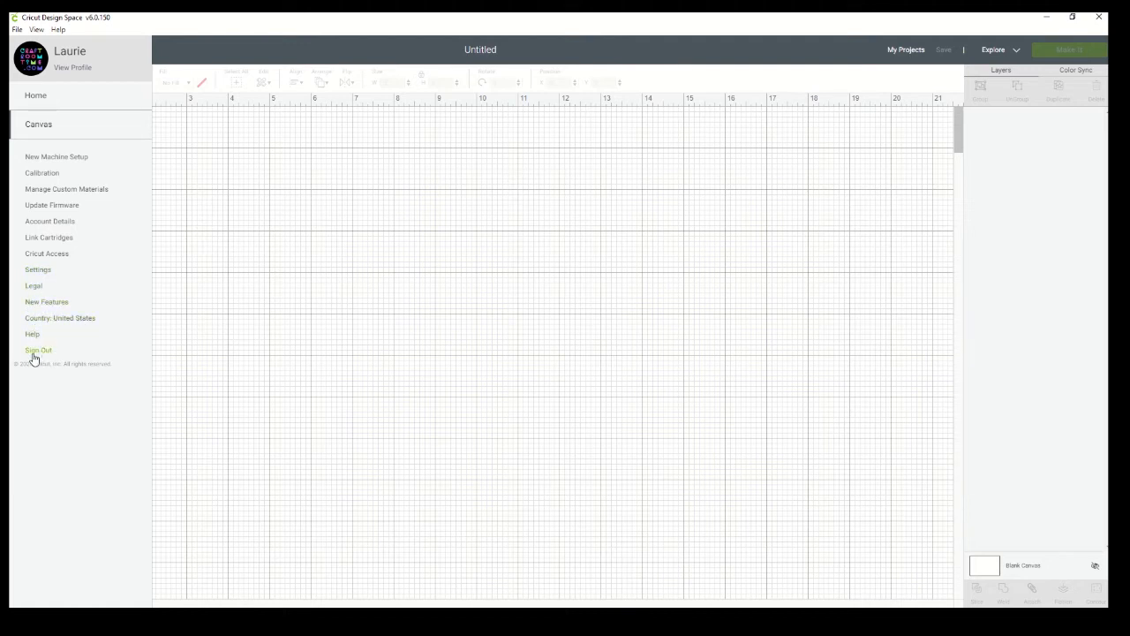
{"action": "left_click", "coordinate": [248, 196]}
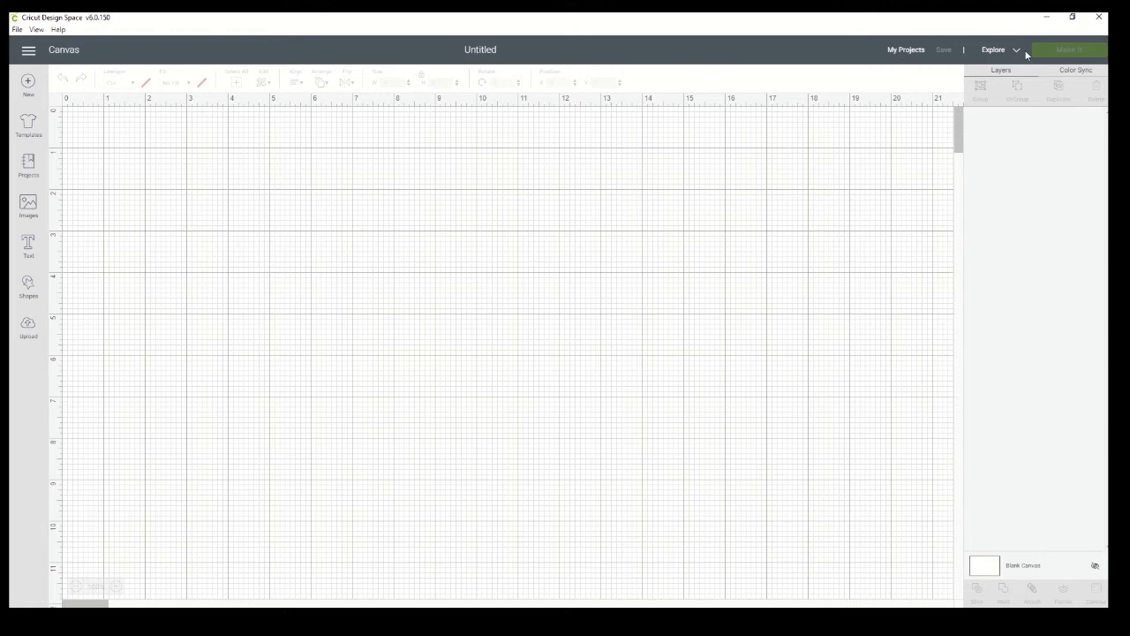
Browse the template library and place the Scoop neck t-shirts template on the canvas.
{"action": "left_click", "coordinate": [30, 124]}
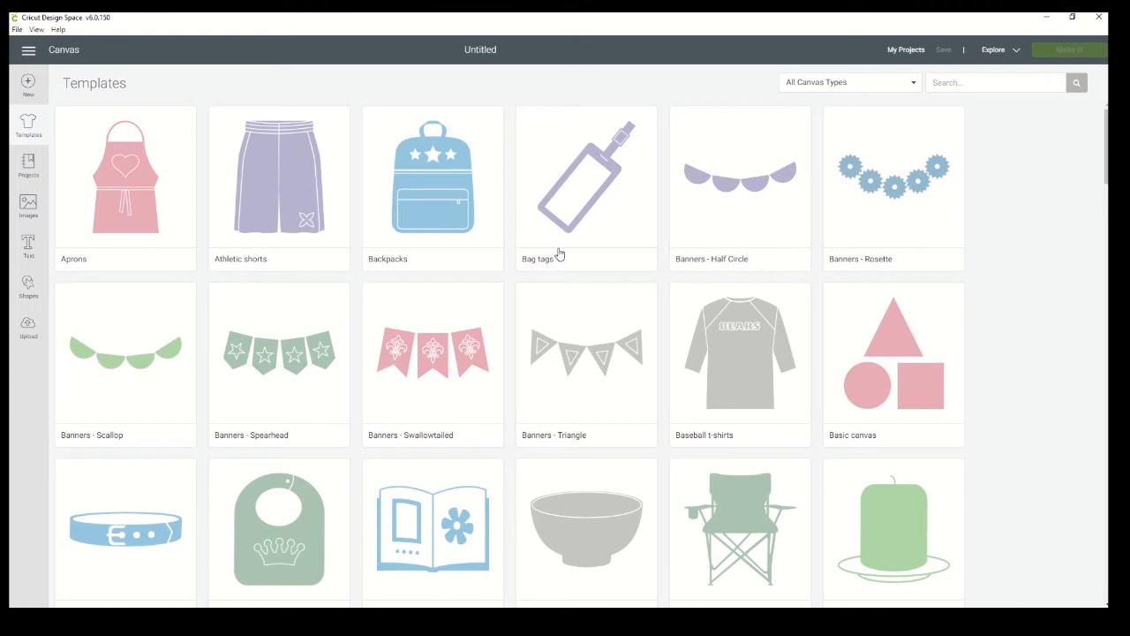
{"action": "scroll", "coordinate": [578, 313], "scroll_direction": "down", "scroll_amount": 6}
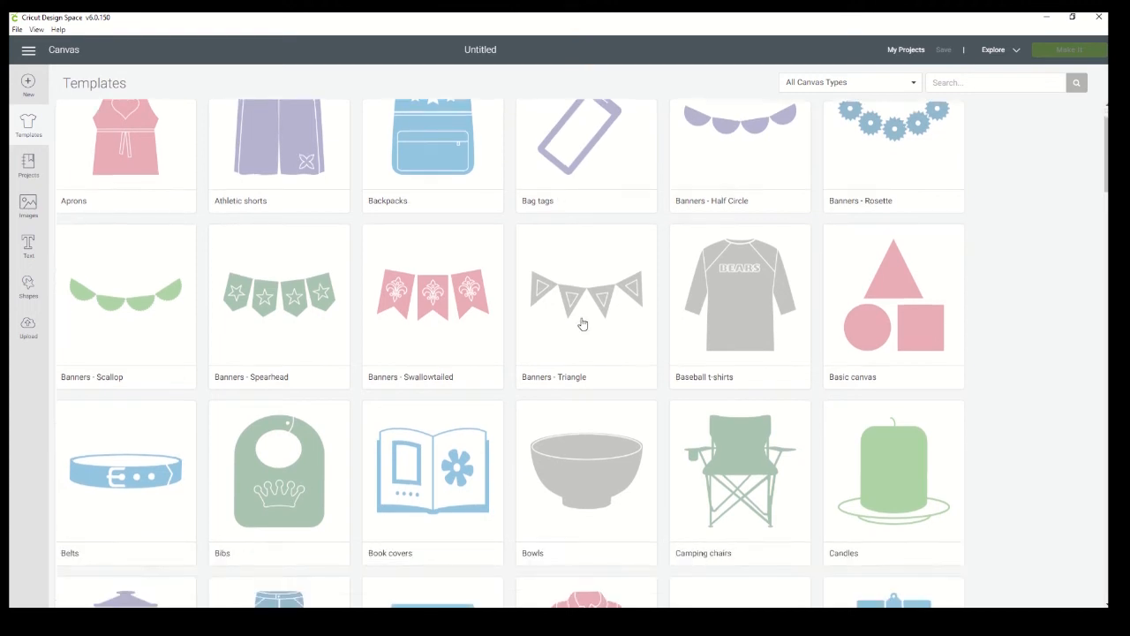
{"action": "scroll", "coordinate": [589, 425], "scroll_direction": "down", "scroll_amount": 10}
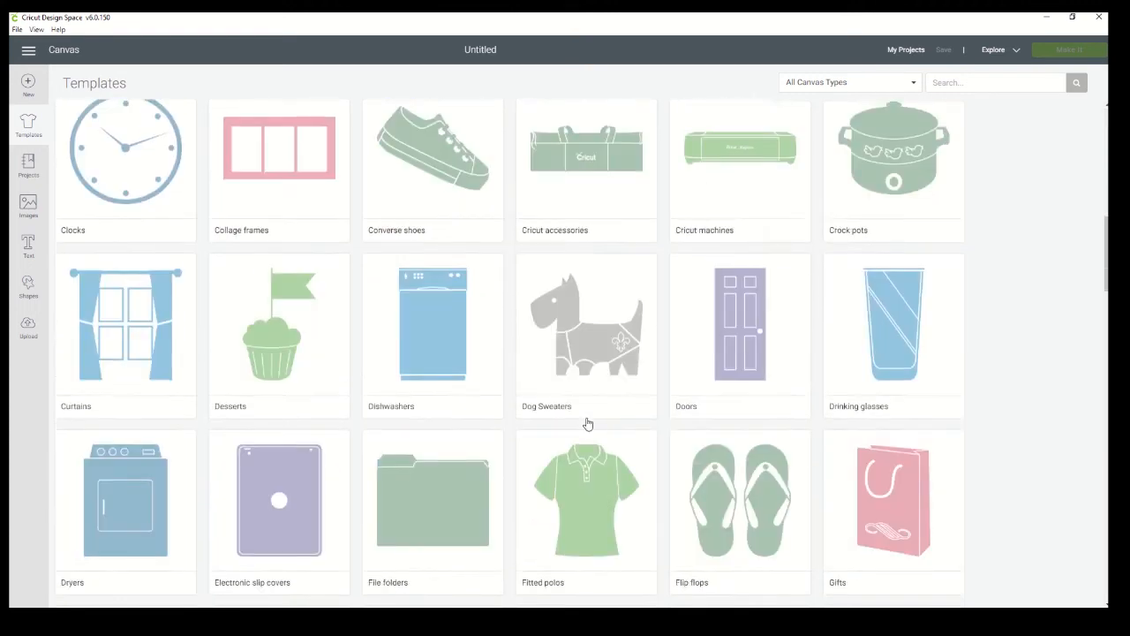
{"action": "scroll", "coordinate": [590, 416], "scroll_direction": "down", "scroll_amount": 8}
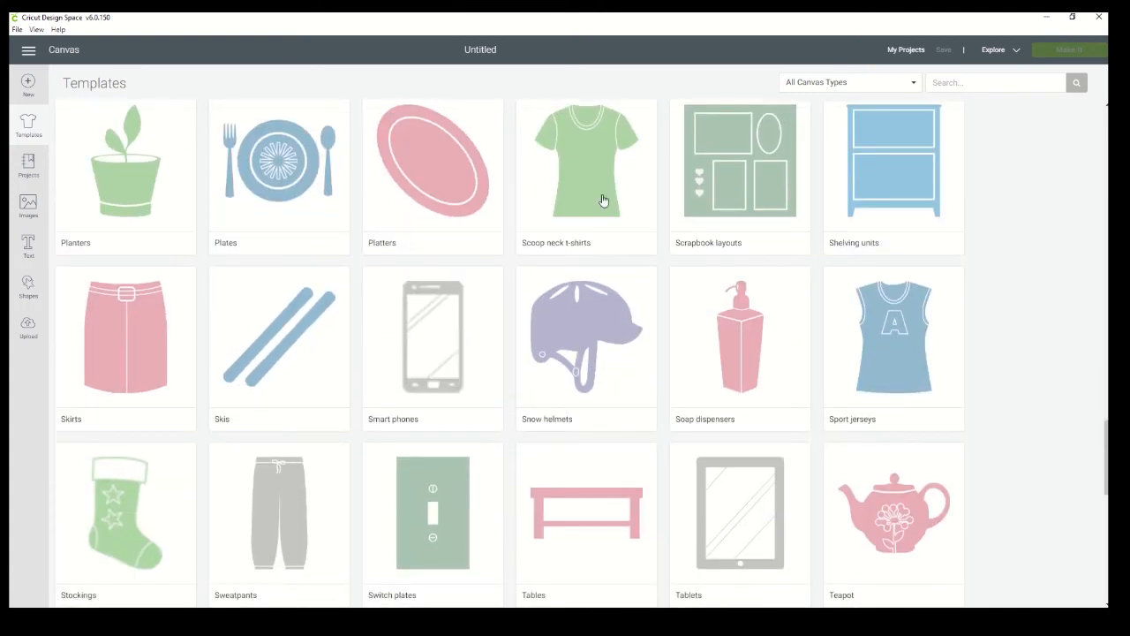
{"action": "left_click", "coordinate": [603, 201]}
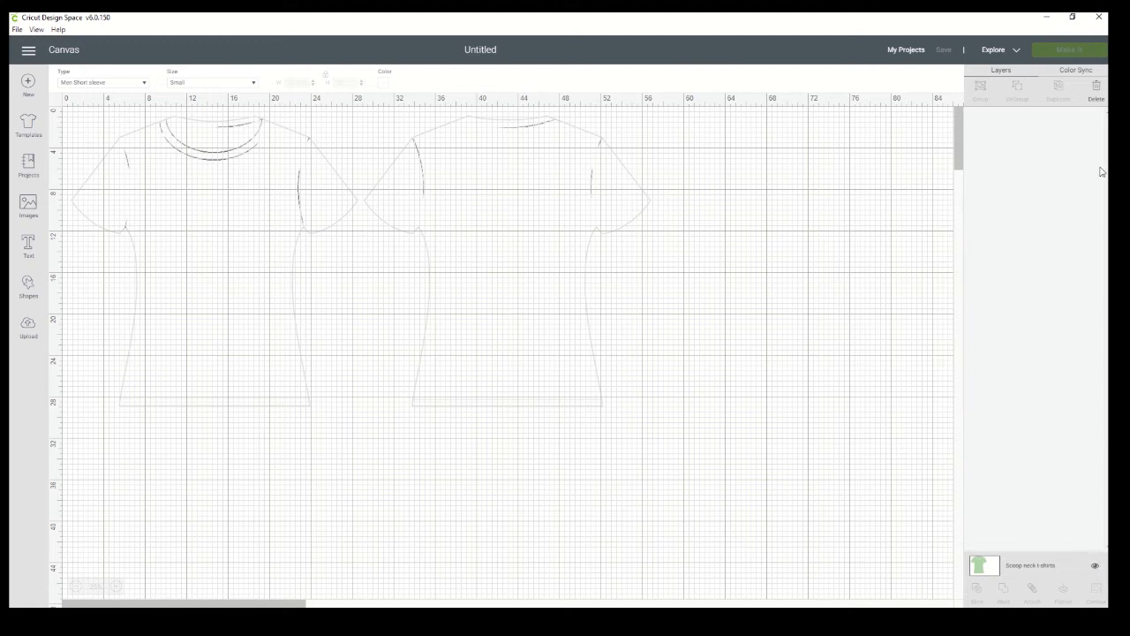
Hide and redisplay the t-shirt template, and check it up close at 75% zoom before returning to the full view.
{"action": "left_click", "coordinate": [1096, 567]}
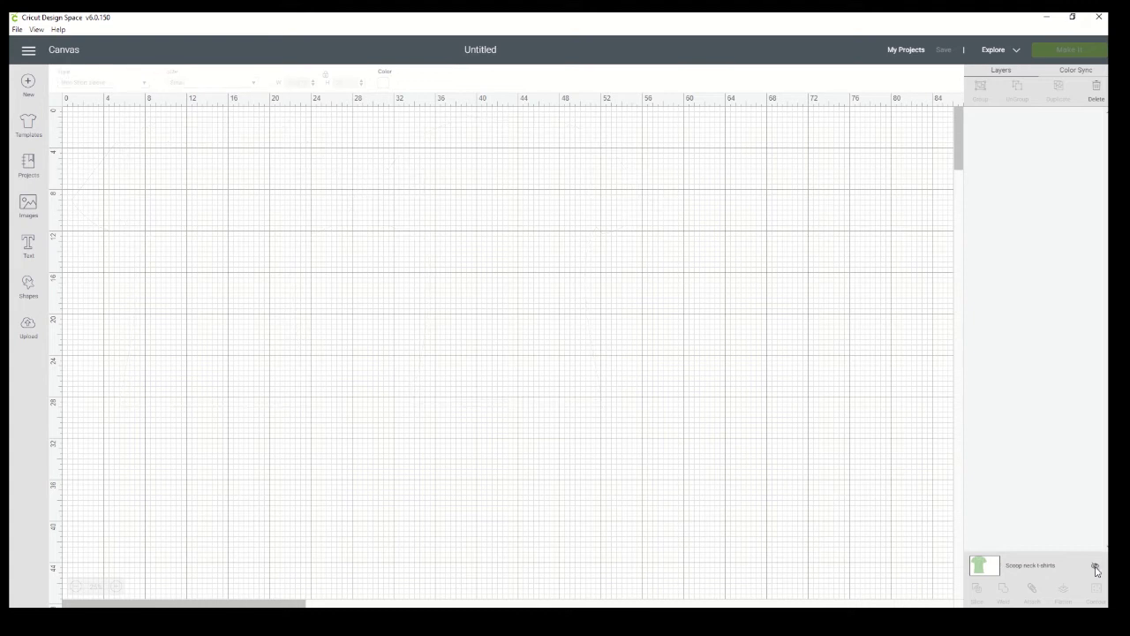
{"action": "left_click", "coordinate": [1096, 567]}
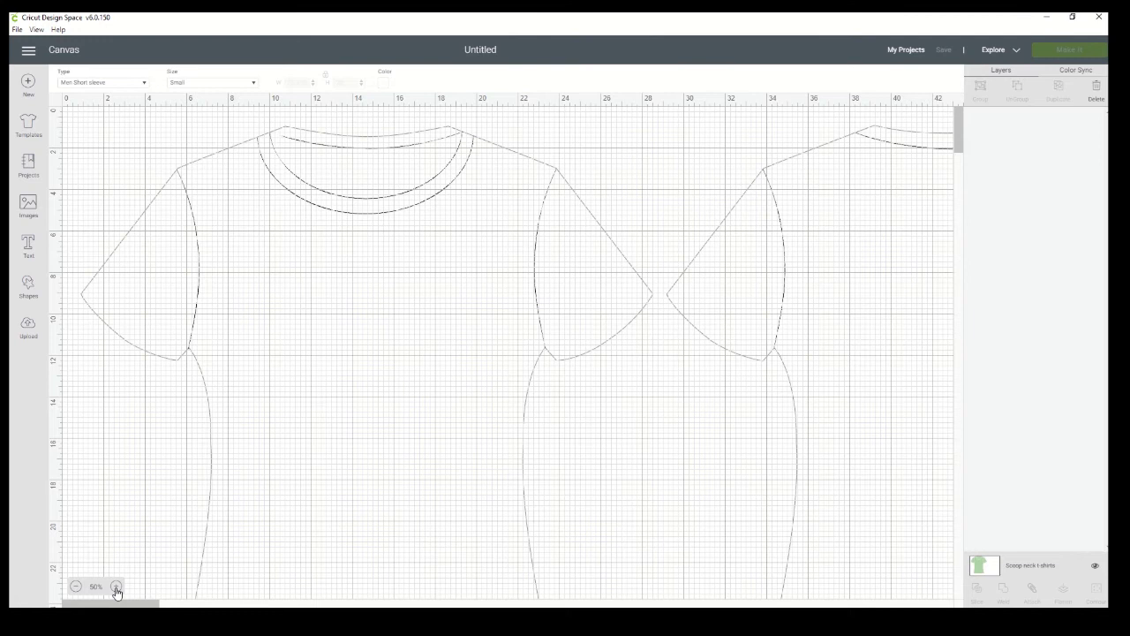
{"action": "left_click", "coordinate": [116, 587]}
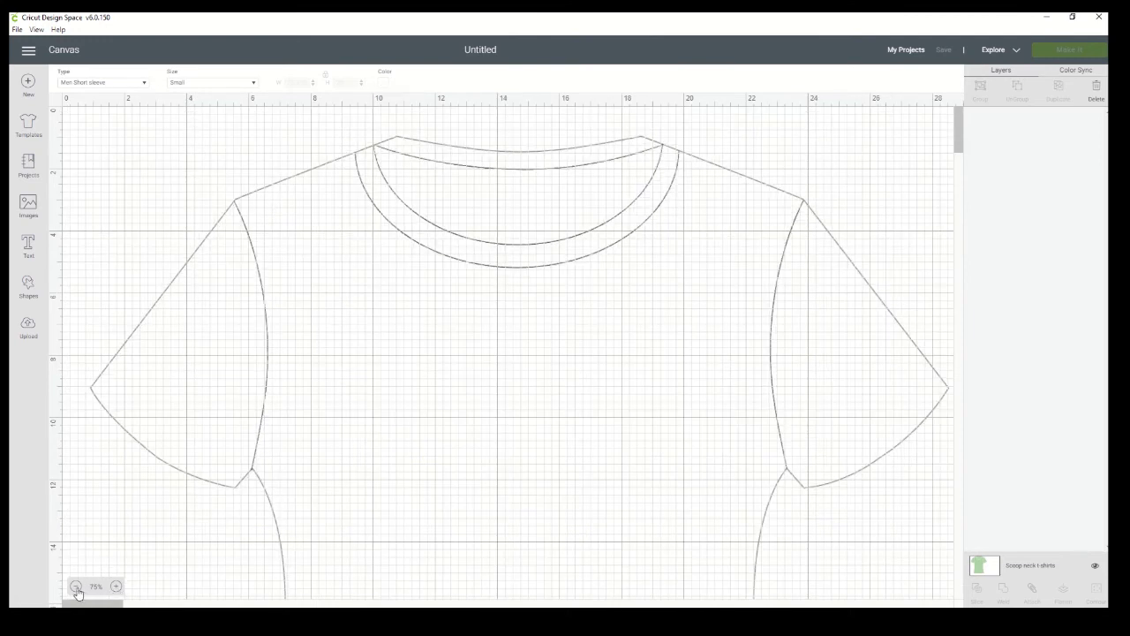
{"action": "left_click", "coordinate": [76, 587]}
{"action": "left_click", "coordinate": [76, 587]}
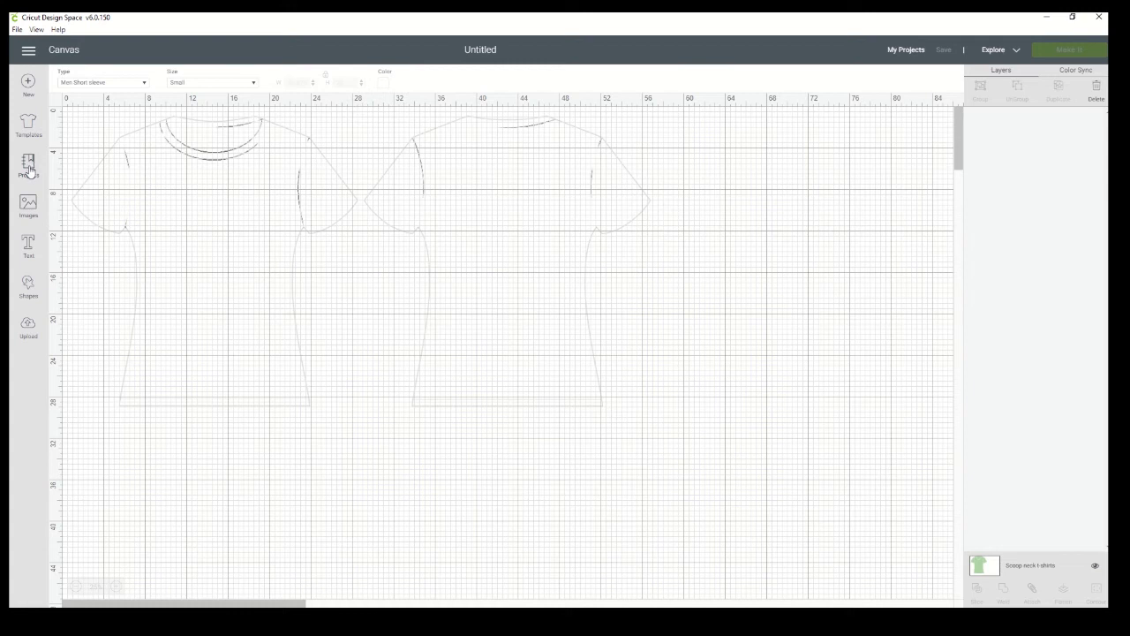
Look at the image library and start an empty text box on the canvas.
{"action": "left_click", "coordinate": [28, 205]}
{"action": "left_click", "coordinate": [583, 148]}
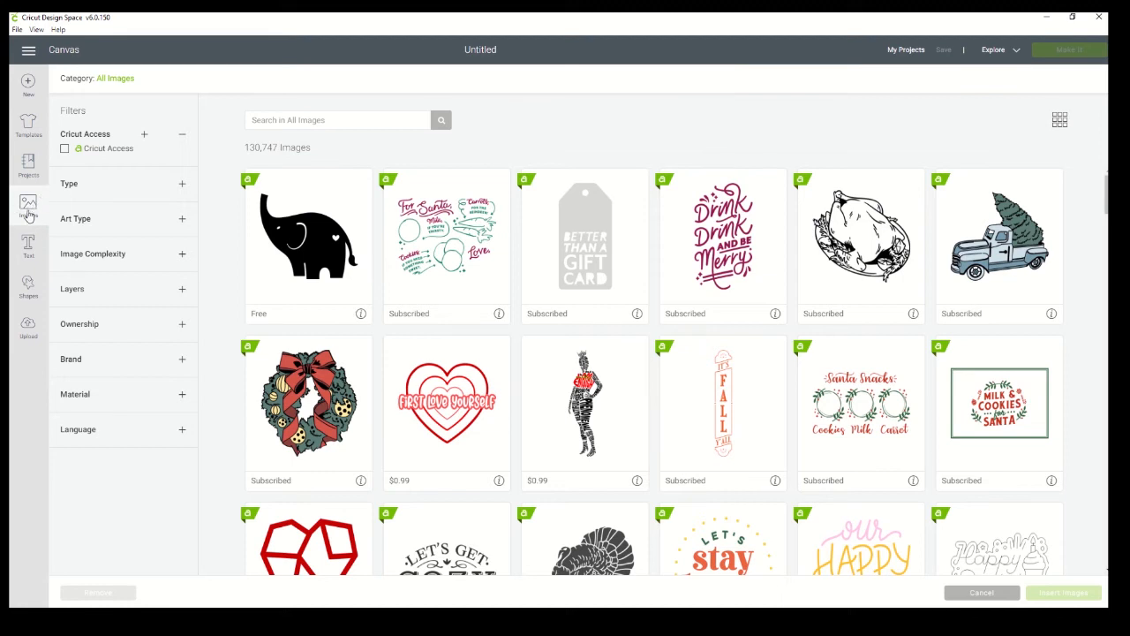
{"action": "left_click", "coordinate": [28, 245]}
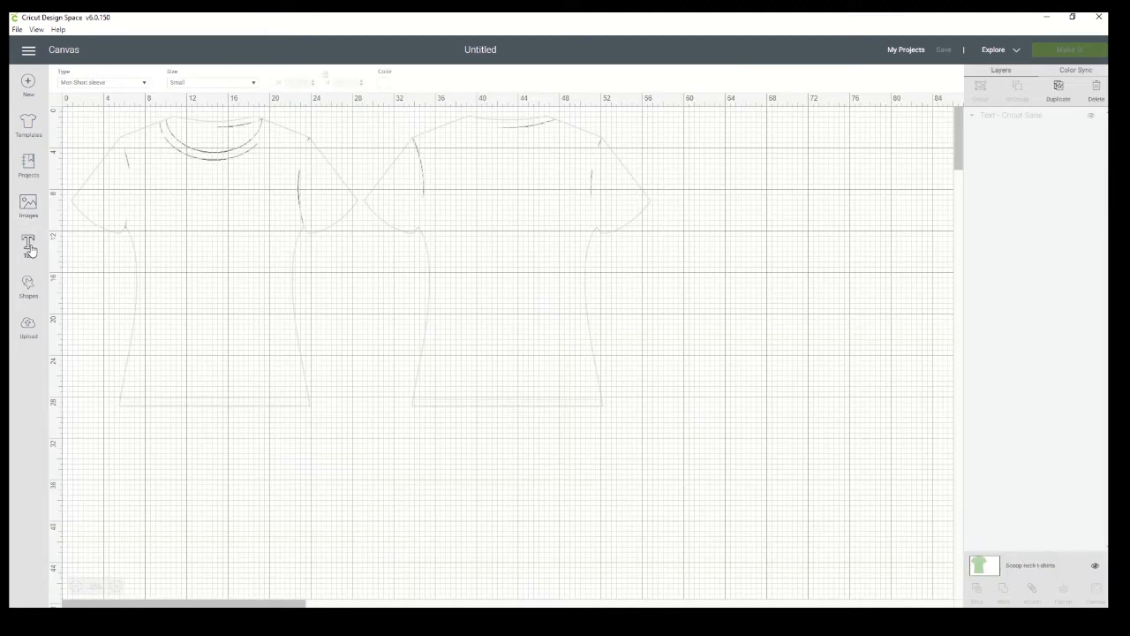
{"action": "left_click", "coordinate": [28, 245]}
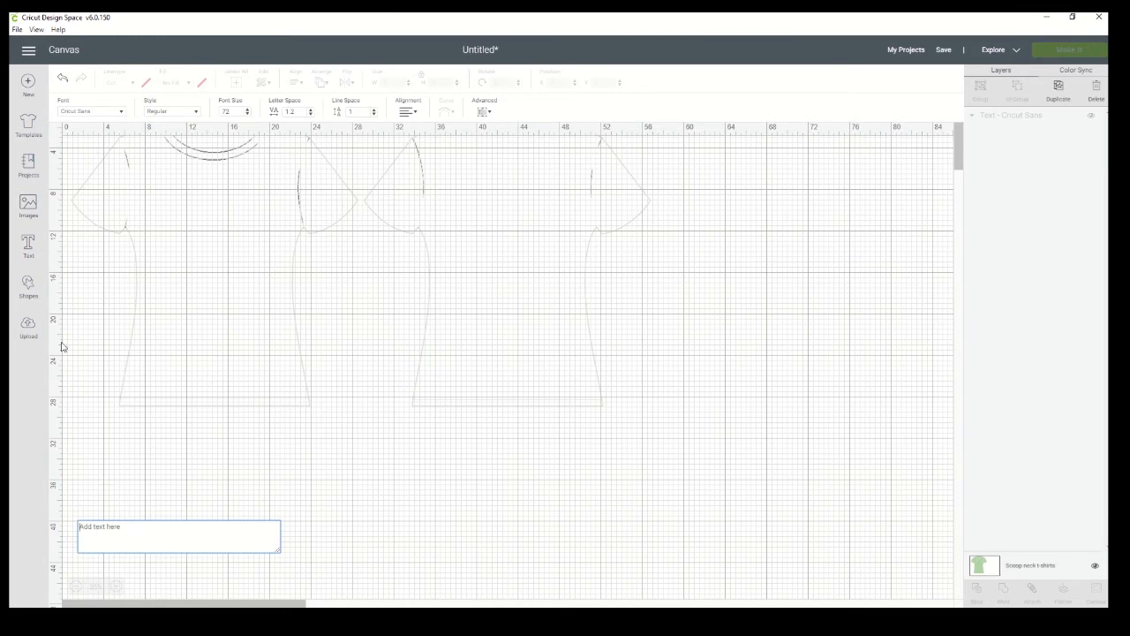
Add a square shape about 3.1 inches wide and place it on the middle of the shirt front.
{"action": "left_click", "coordinate": [28, 288]}
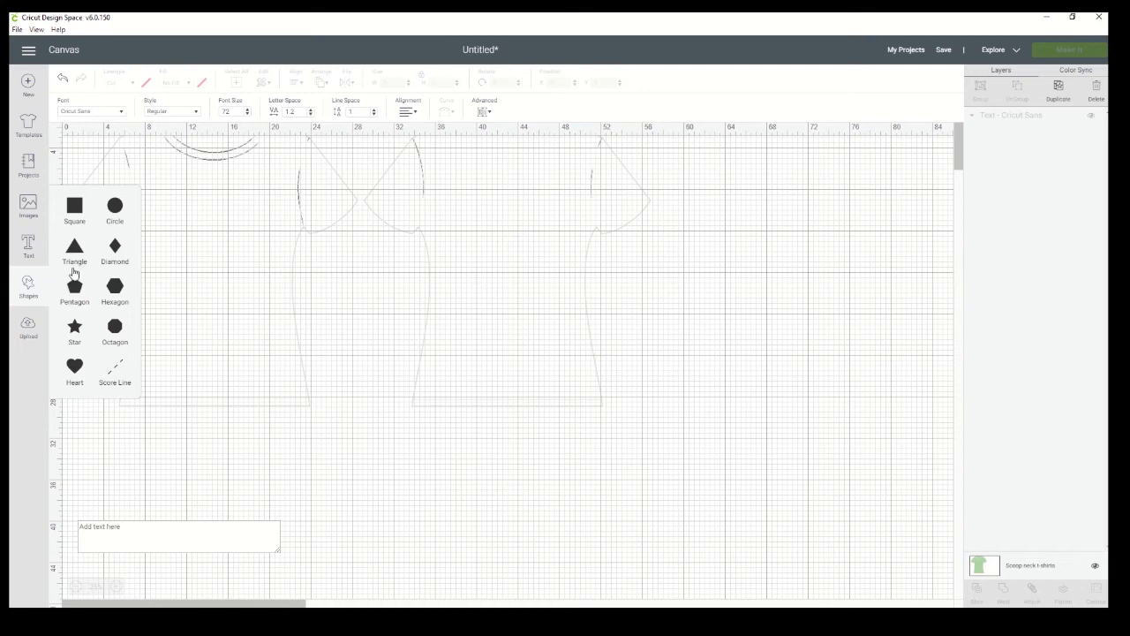
{"action": "left_click", "coordinate": [84, 224]}
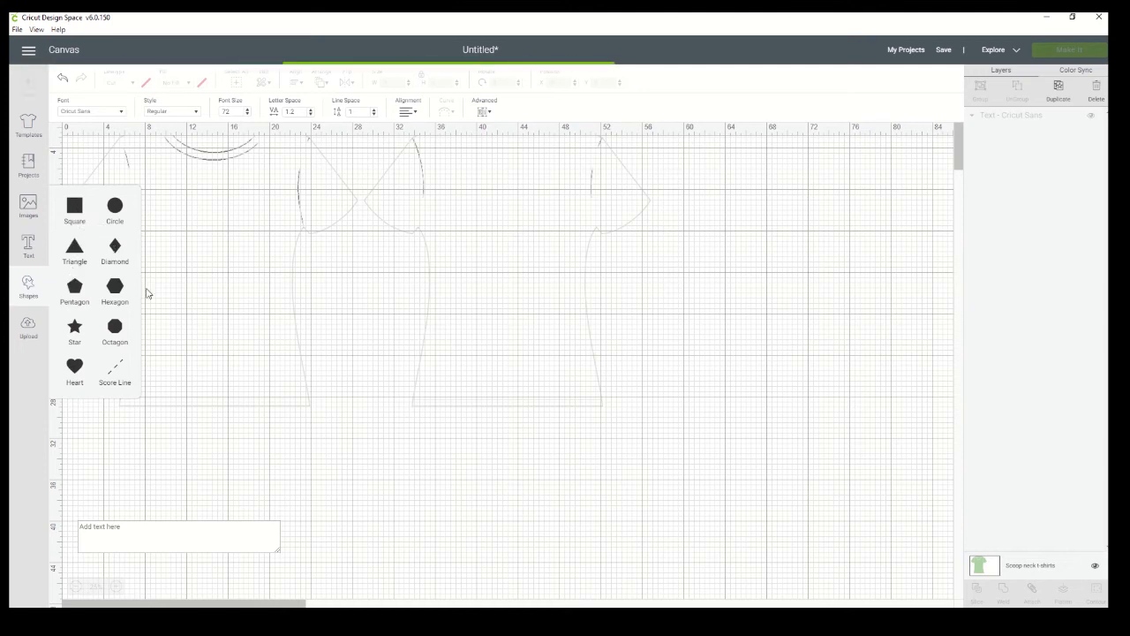
{"action": "left_click_drag", "start_coordinate": [112, 173], "coordinate": [224, 298]}
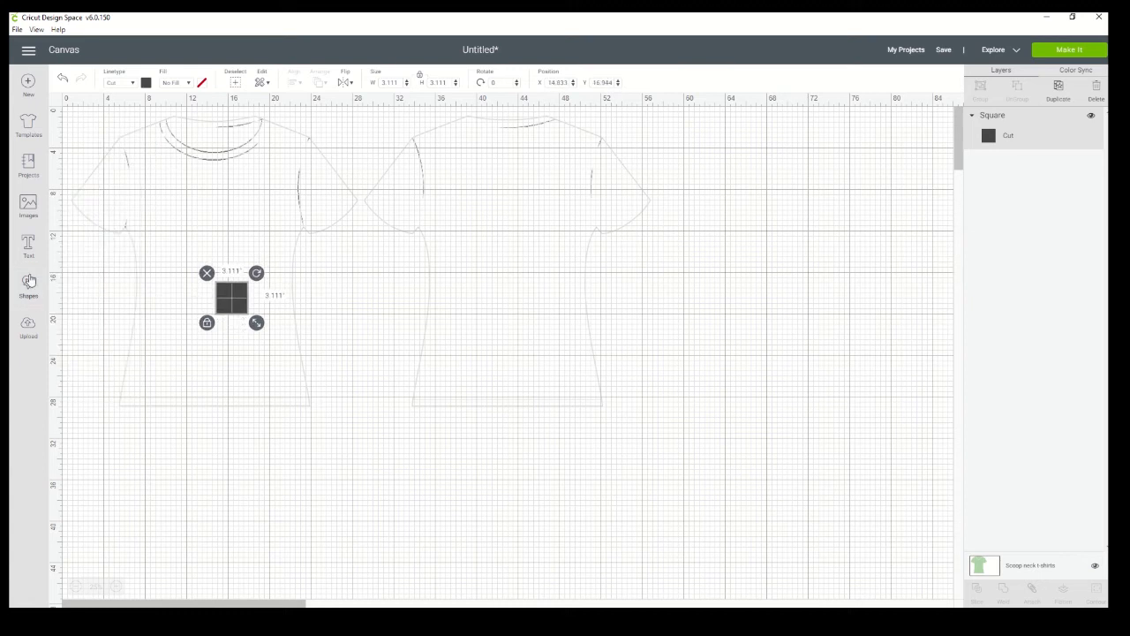
Upload the Gift Card Holder SVG file from the Gift Card folder and save it as Gift Card Holder.
{"action": "left_click", "coordinate": [29, 327]}
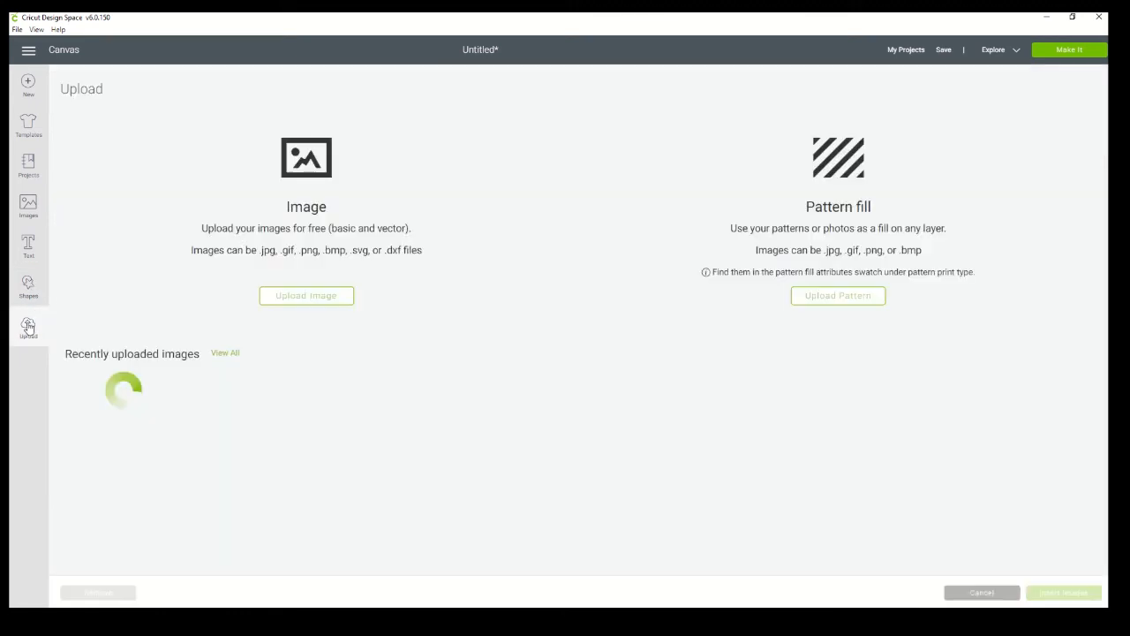
{"action": "left_click", "coordinate": [301, 300]}
{"action": "left_click", "coordinate": [581, 320]}
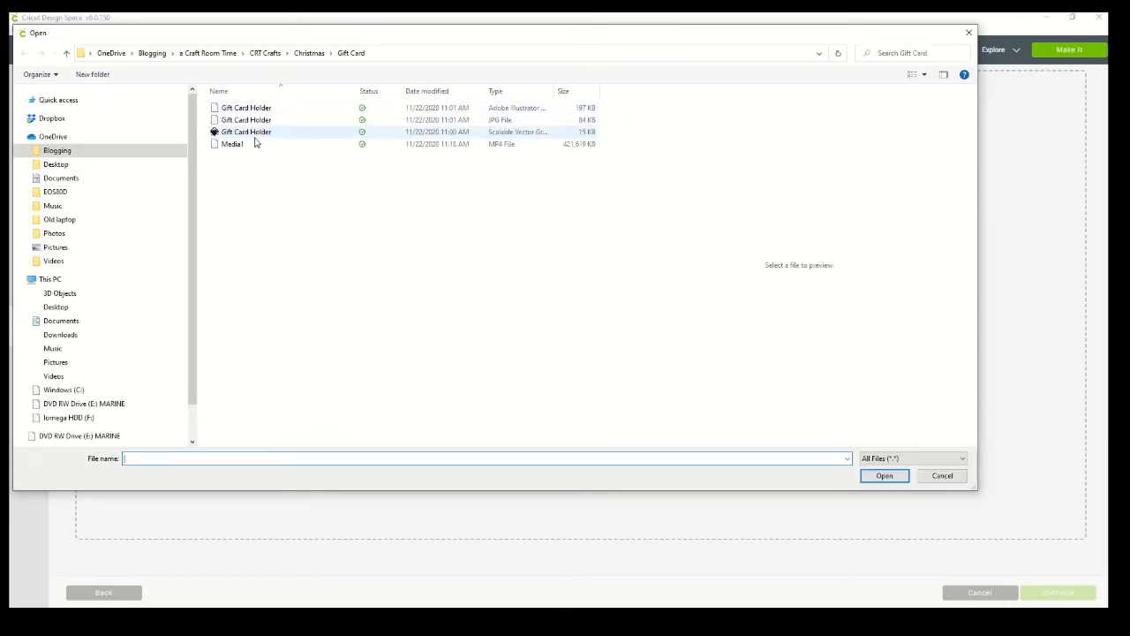
{"action": "left_click", "coordinate": [254, 134]}
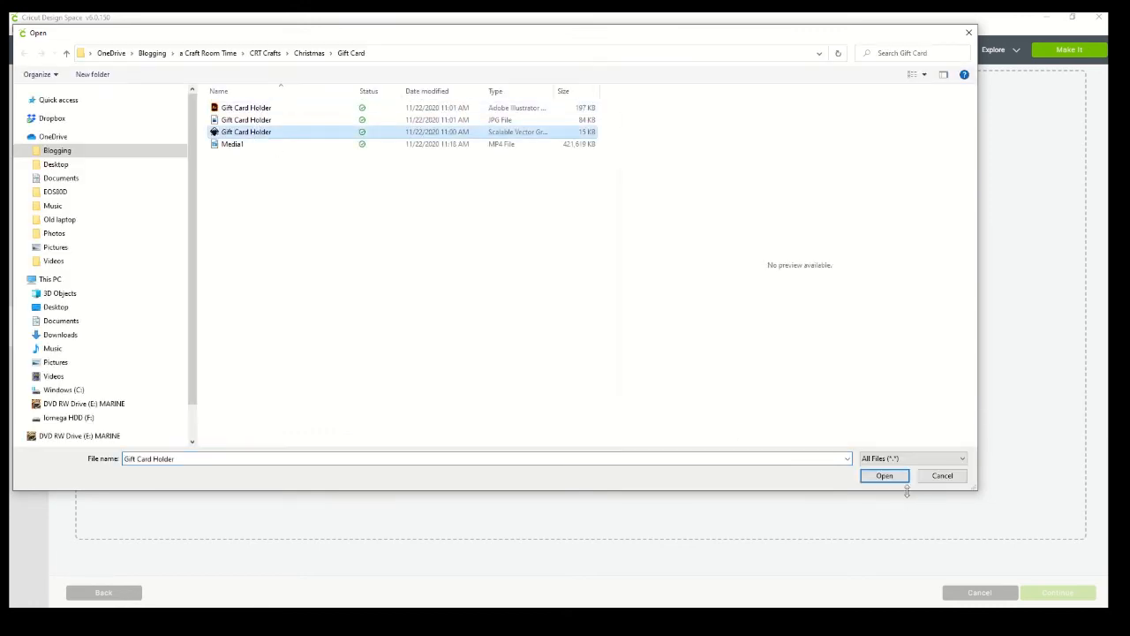
{"action": "left_click", "coordinate": [884, 475]}
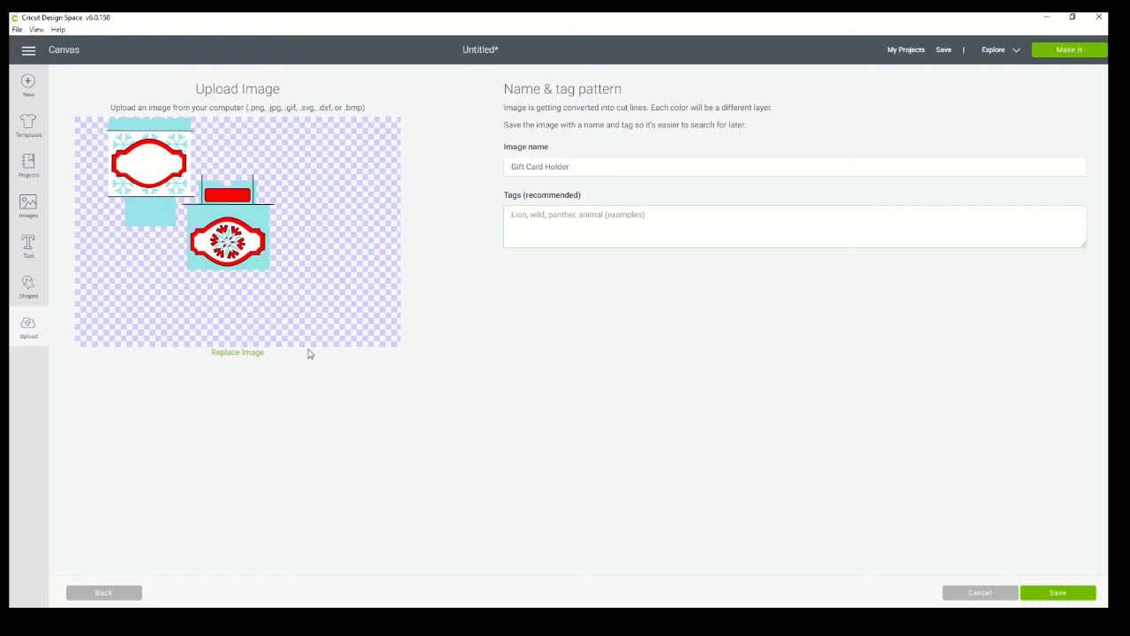
{"action": "left_click", "coordinate": [1059, 596]}
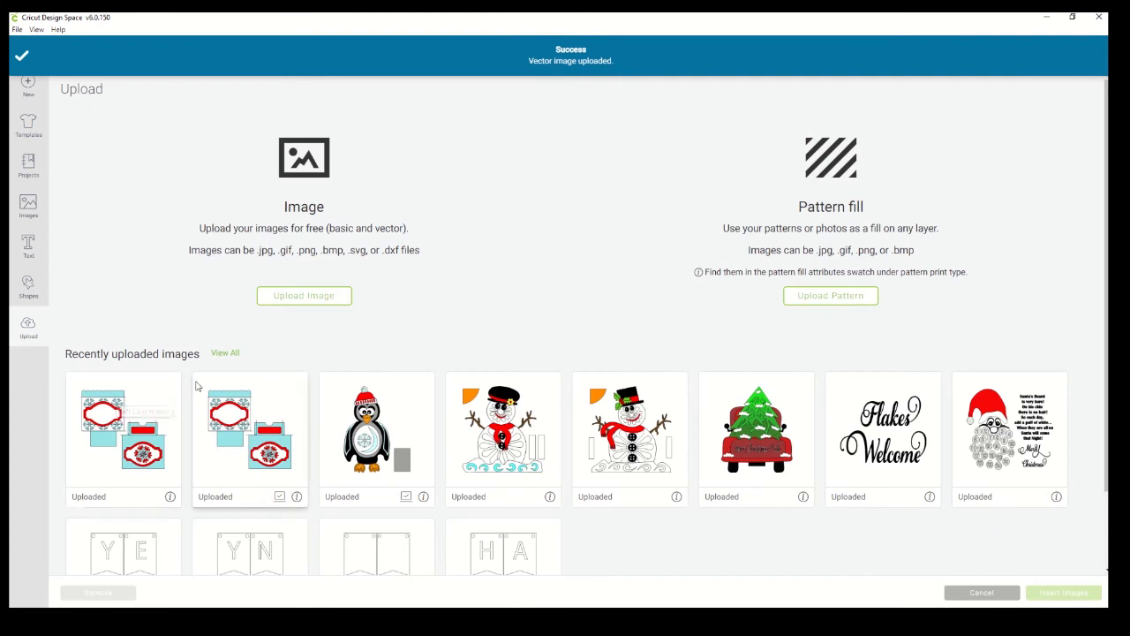
Select the newly uploaded Gift Card Holder image and remove it from the selection again.
{"action": "left_click", "coordinate": [97, 388]}
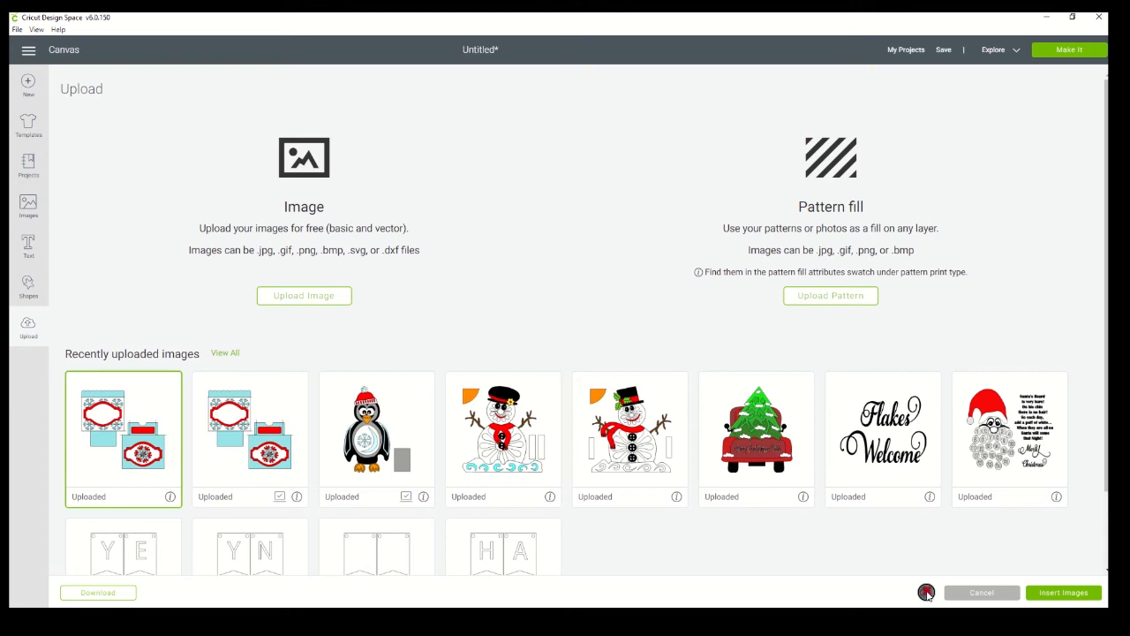
{"action": "left_click", "coordinate": [927, 592]}
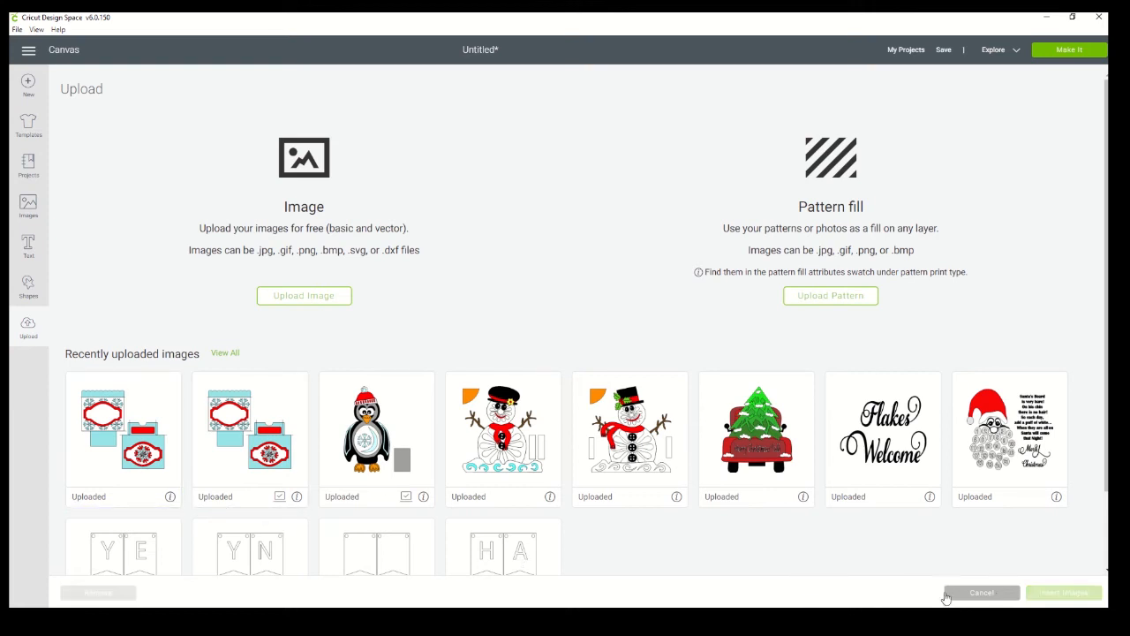
Insert the uploaded Gift Card Holder and Flakes Welcome images together and move them below the shirt front.
{"action": "left_click", "coordinate": [139, 424]}
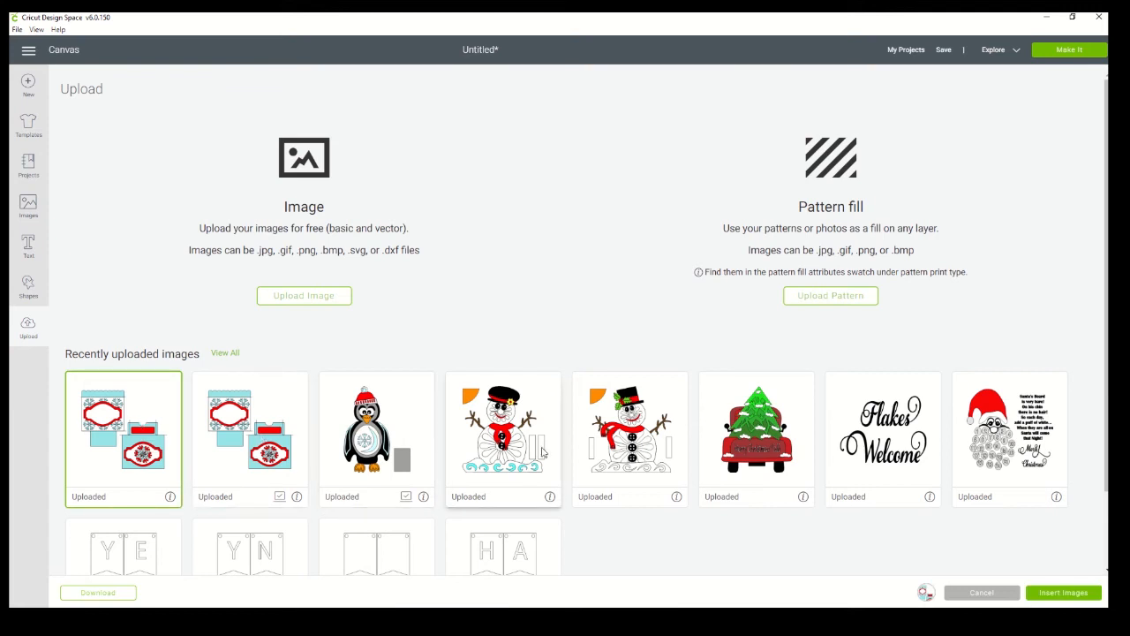
{"action": "left_click", "coordinate": [866, 455]}
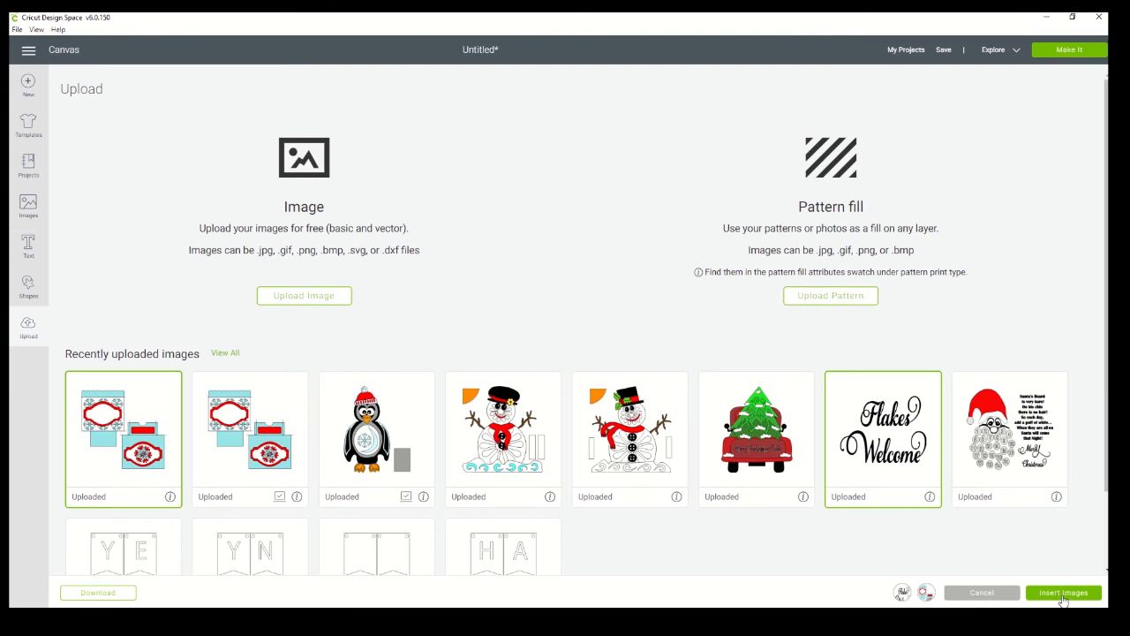
{"action": "left_click", "coordinate": [1063, 596]}
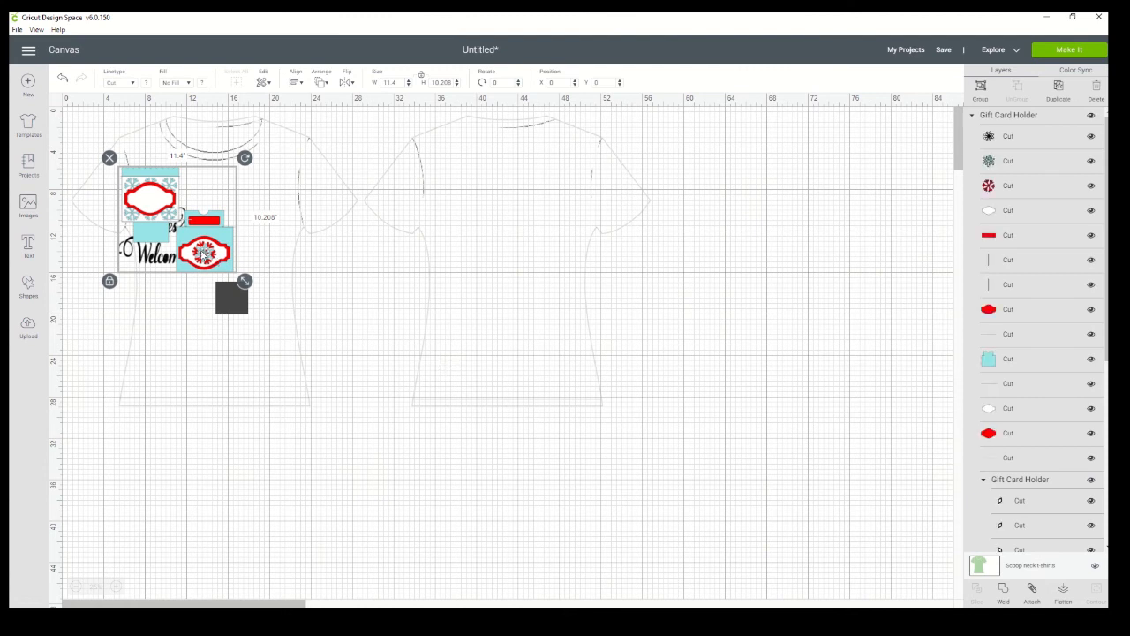
{"action": "left_click_drag", "start_coordinate": [203, 255], "coordinate": [387, 472]}
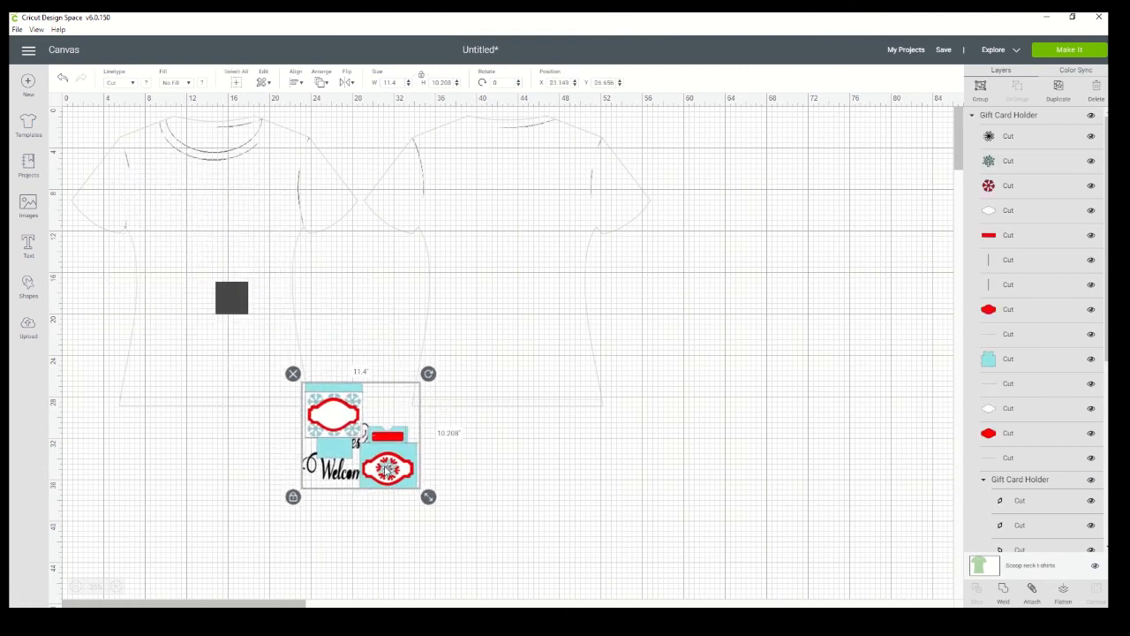
Hide the scoop neck T-shirt template and delete the dark square from the canvas.
{"action": "left_click", "coordinate": [1096, 566]}
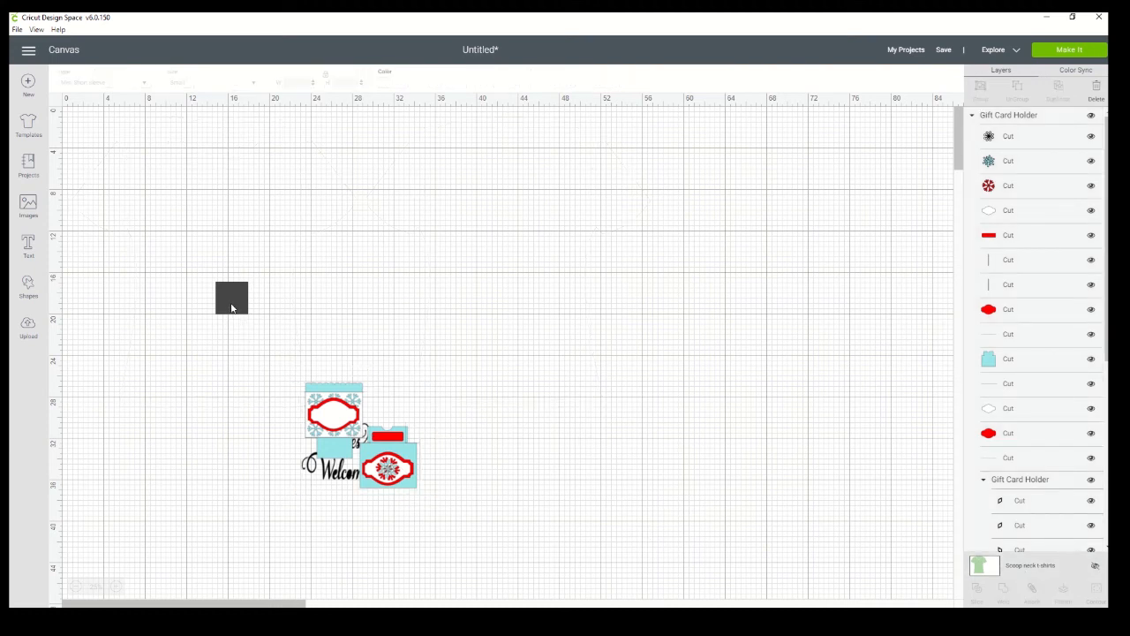
{"action": "left_click", "coordinate": [231, 308]}
{"action": "left_click", "coordinate": [268, 293]}
Move both inserted images together up the canvas to about X 9.8, Y 7.2.
{"action": "left_click_drag", "start_coordinate": [311, 310], "coordinate": [250, 298]}
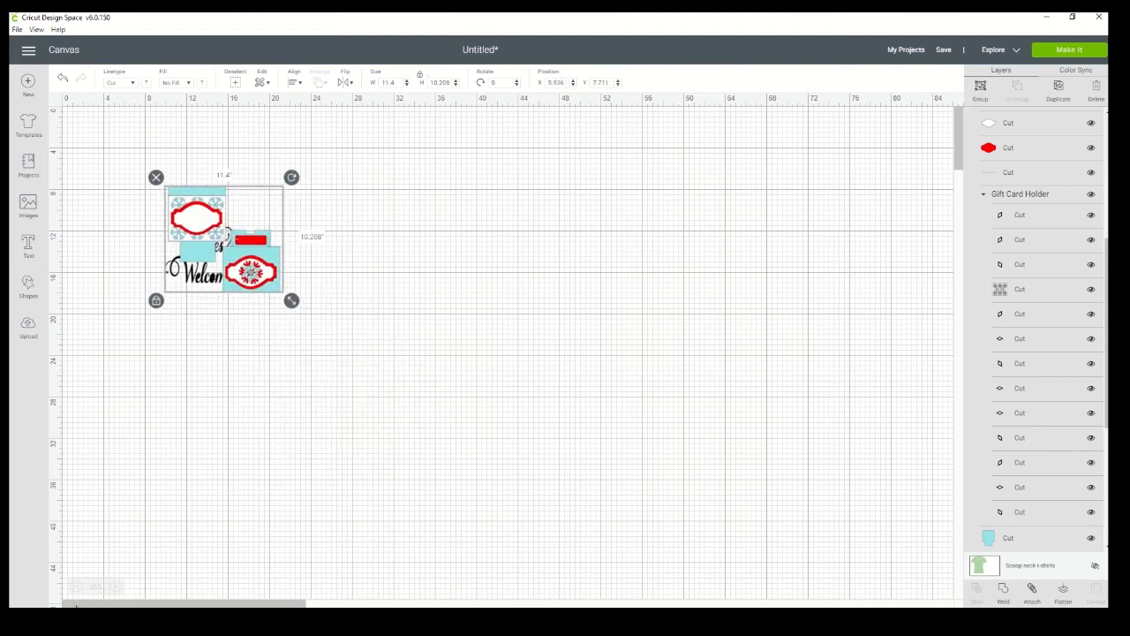
{"action": "left_click", "coordinate": [117, 589]}
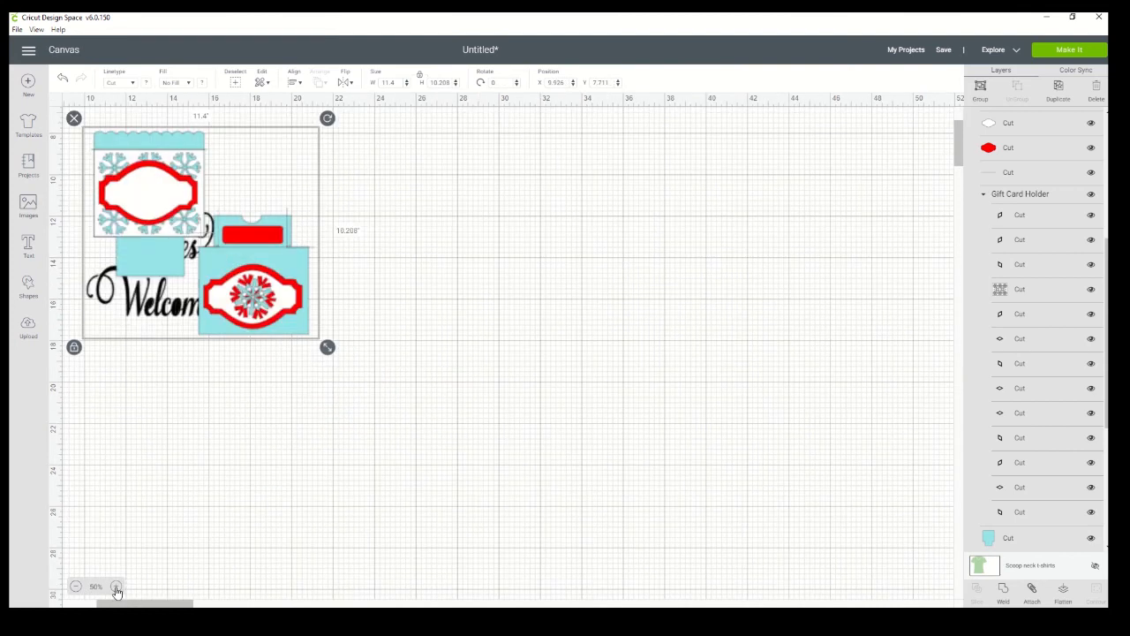
{"action": "left_click", "coordinate": [117, 589]}
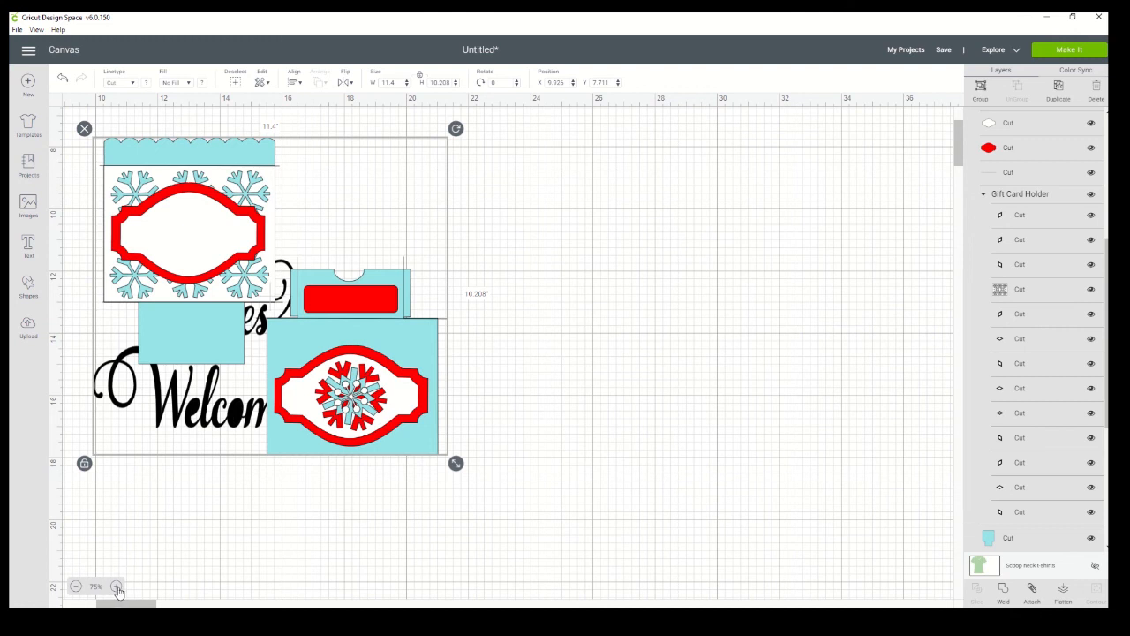
{"action": "left_click", "coordinate": [117, 586]}
{"action": "left_click_drag", "start_coordinate": [291, 465], "coordinate": [267, 410]}
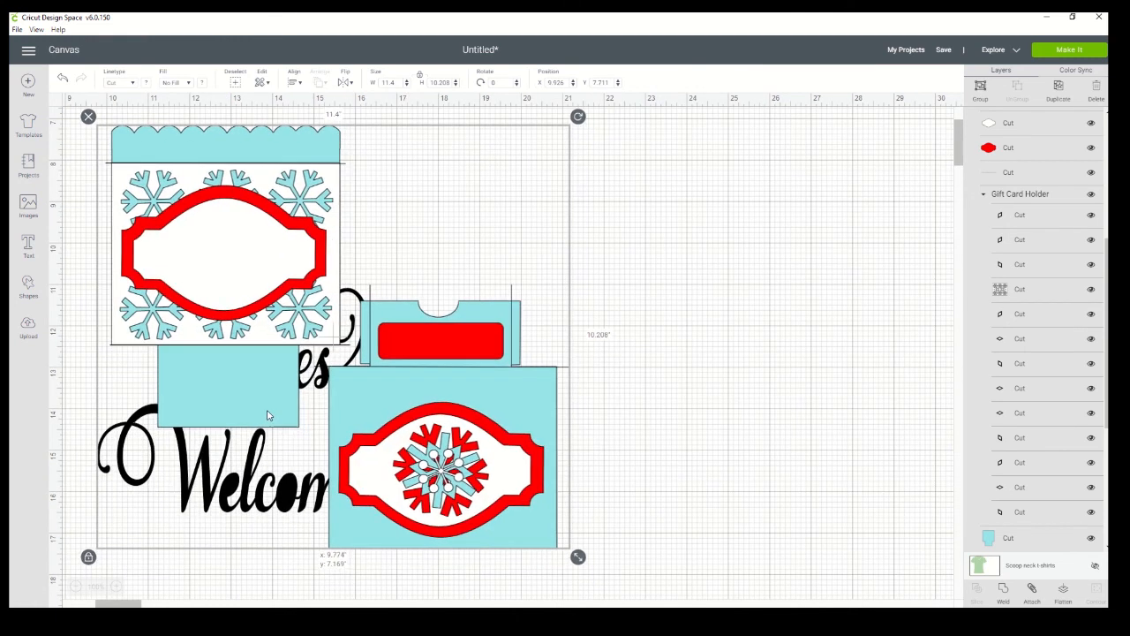
Select only the Gift Card Holder and move it to the right, clear of the Flakes Welcome lettering.
{"action": "left_click", "coordinate": [632, 461]}
{"action": "left_click", "coordinate": [494, 448]}
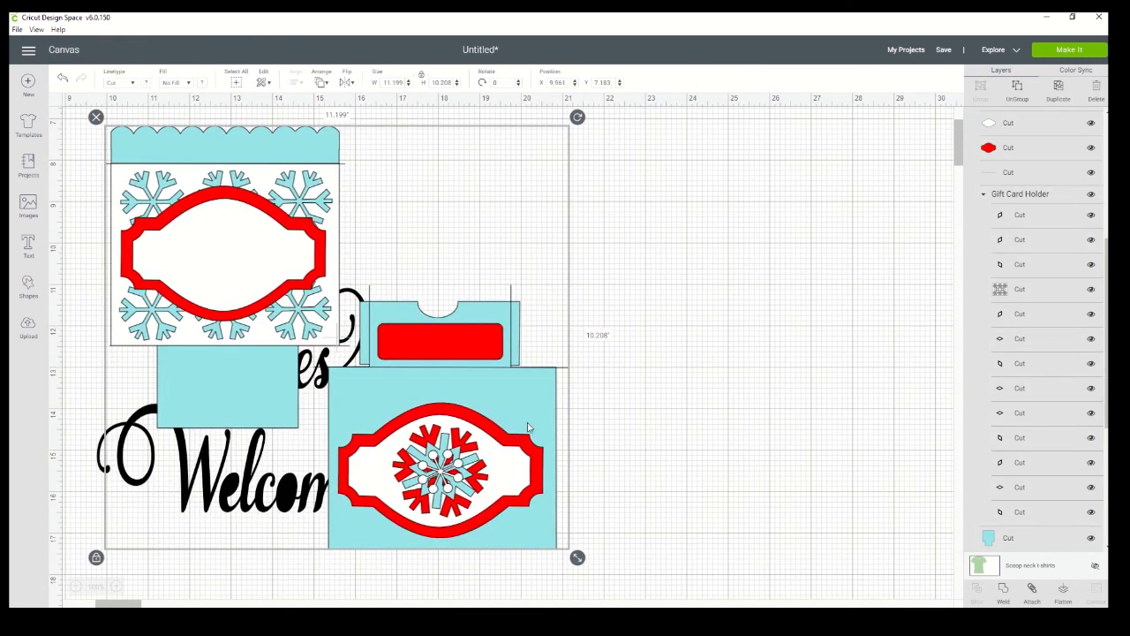
{"action": "left_click_drag", "start_coordinate": [340, 277], "coordinate": [493, 279]}
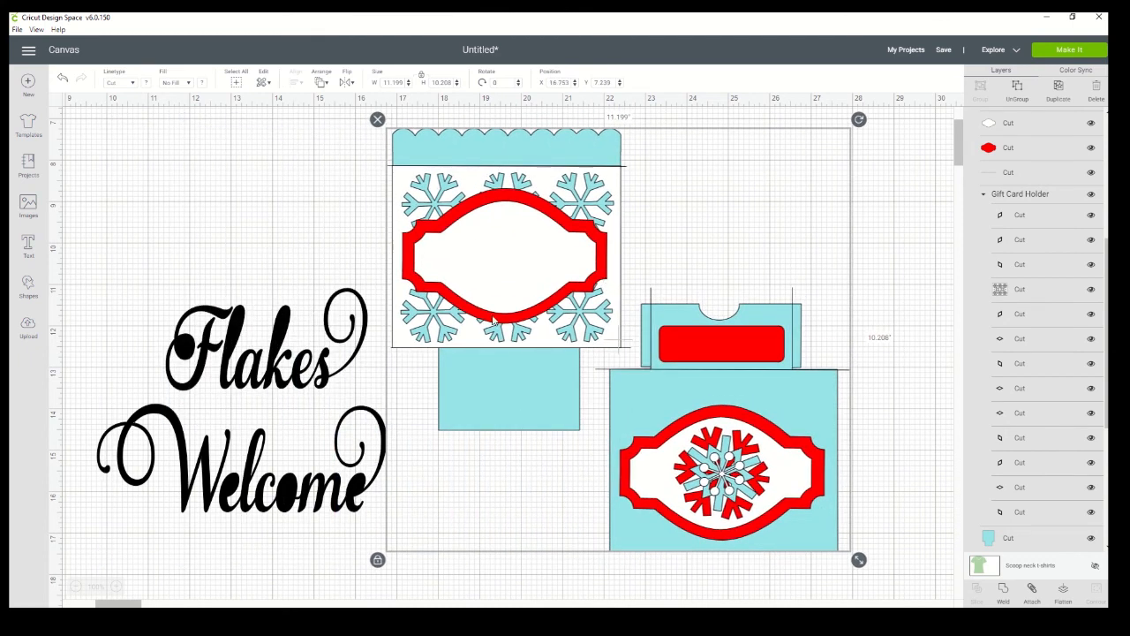
Move Flakes Welcome and the Gift Card Holder up so they sit side by side along the canvas's upper edge.
{"action": "left_click_drag", "start_coordinate": [271, 479], "coordinate": [253, 418]}
{"action": "left_click_drag", "start_coordinate": [252, 258], "coordinate": [247, 268]}
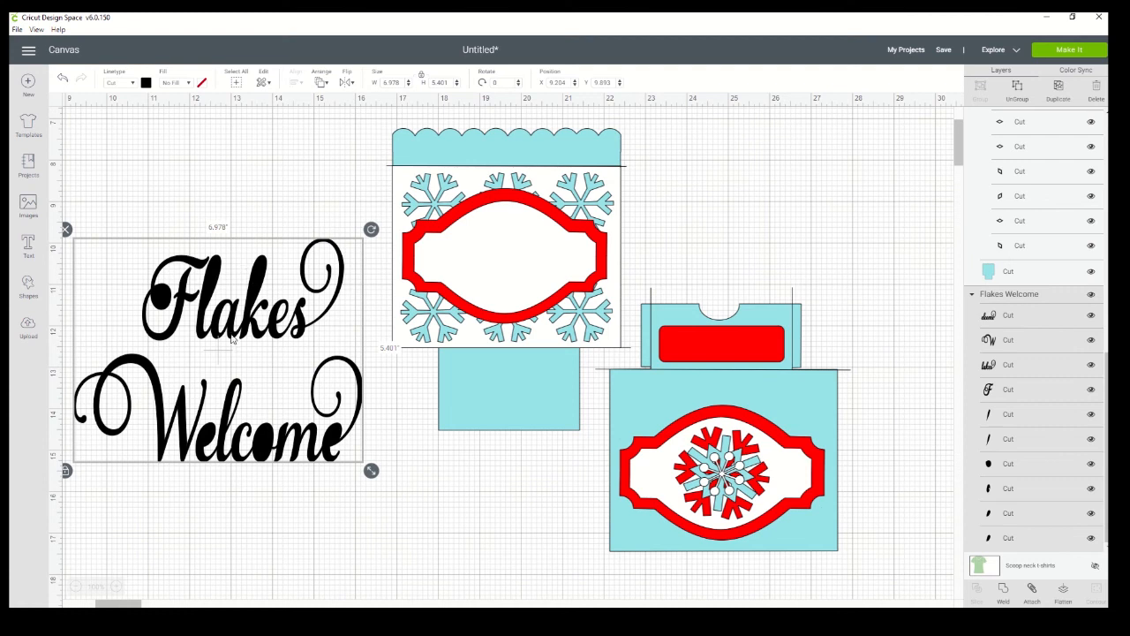
{"action": "scroll", "coordinate": [243, 363], "scroll_direction": "up", "scroll_amount": 3}
{"action": "scroll", "coordinate": [253, 428], "scroll_direction": "down", "scroll_amount": 2}
{"action": "left_click_drag", "start_coordinate": [239, 429], "coordinate": [249, 249]}
{"action": "scroll", "coordinate": [246, 329], "scroll_direction": "up", "scroll_amount": 5}
{"action": "left_click_drag", "start_coordinate": [237, 411], "coordinate": [253, 233]}
{"action": "left_click_drag", "start_coordinate": [513, 433], "coordinate": [543, 148]}
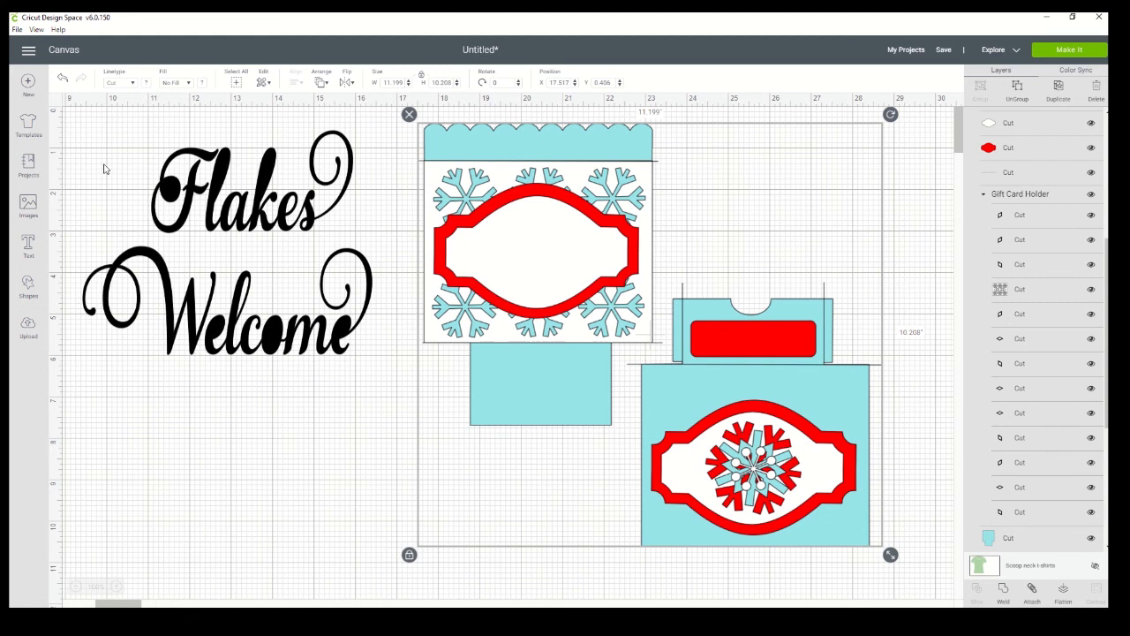
Ungroup the Flakes Welcome image and the Gift Card Holder image into their separate layers.
{"action": "left_click", "coordinate": [203, 221]}
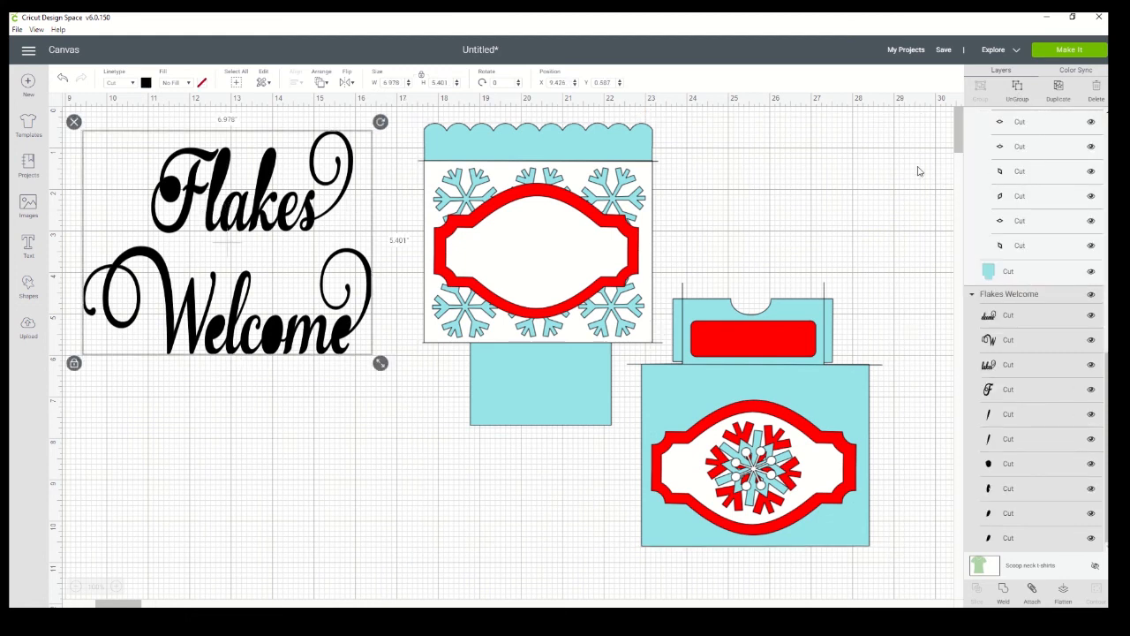
{"action": "left_click", "coordinate": [1021, 96]}
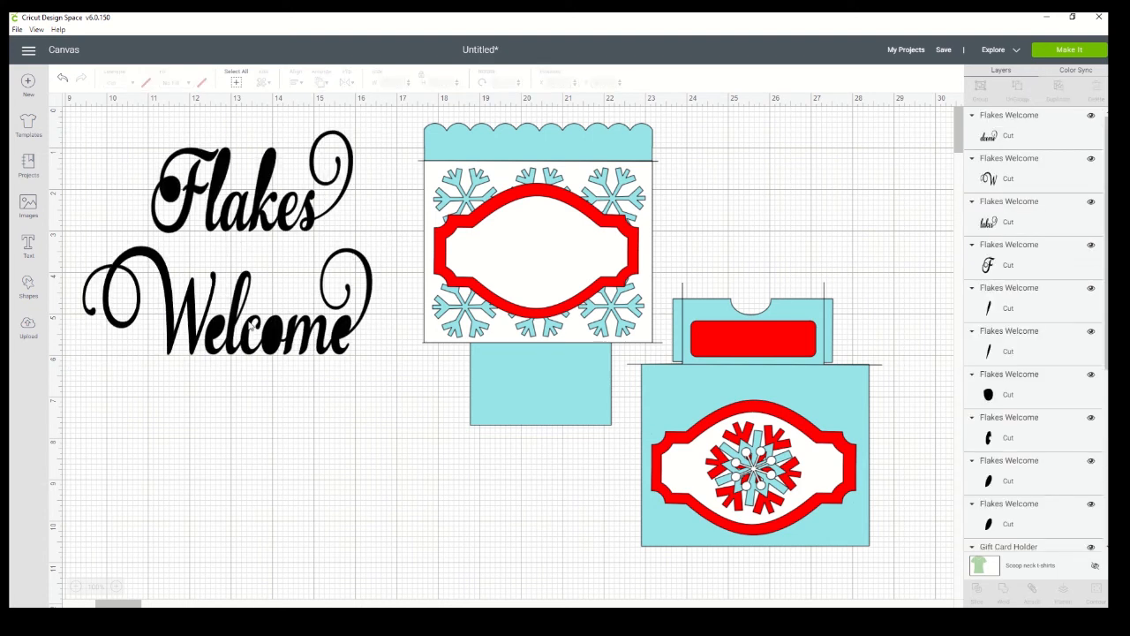
{"action": "left_click", "coordinate": [486, 199]}
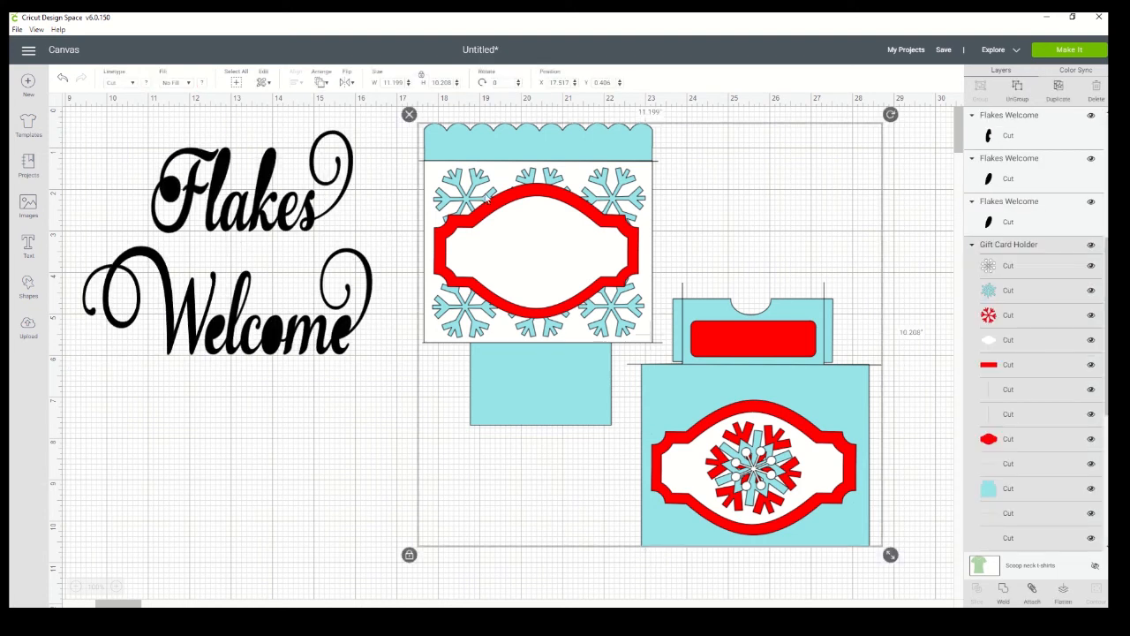
{"action": "left_click", "coordinate": [1020, 96]}
Select the white label, red frame and blue base of the holder one by one to examine the separate layers.
{"action": "left_click", "coordinate": [565, 258]}
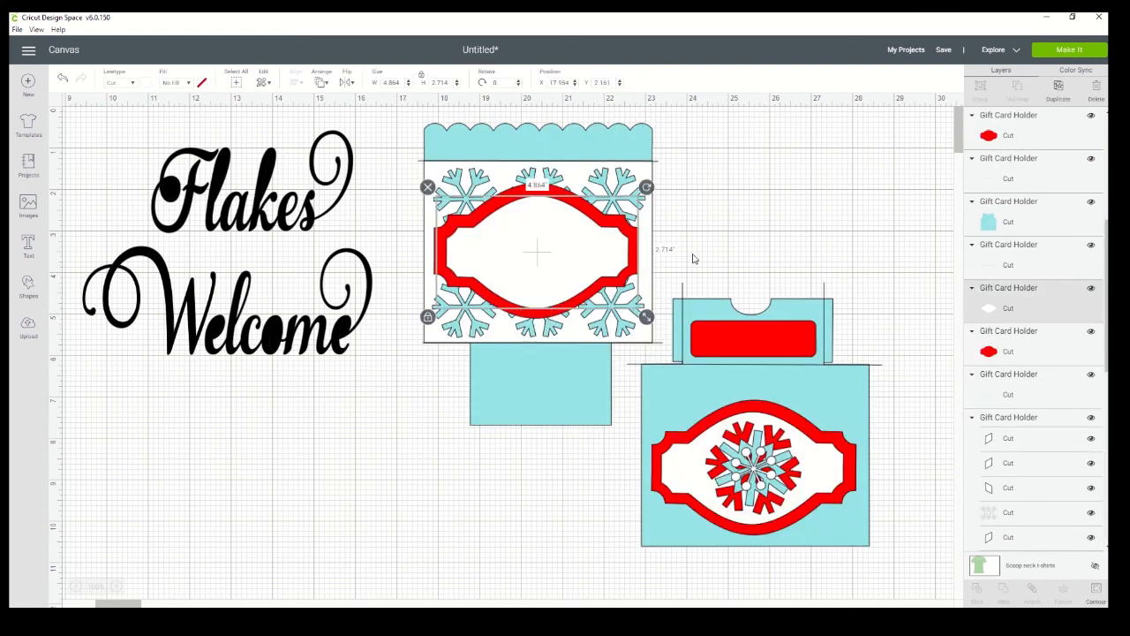
{"action": "left_click", "coordinate": [663, 254]}
{"action": "left_click", "coordinate": [546, 185]}
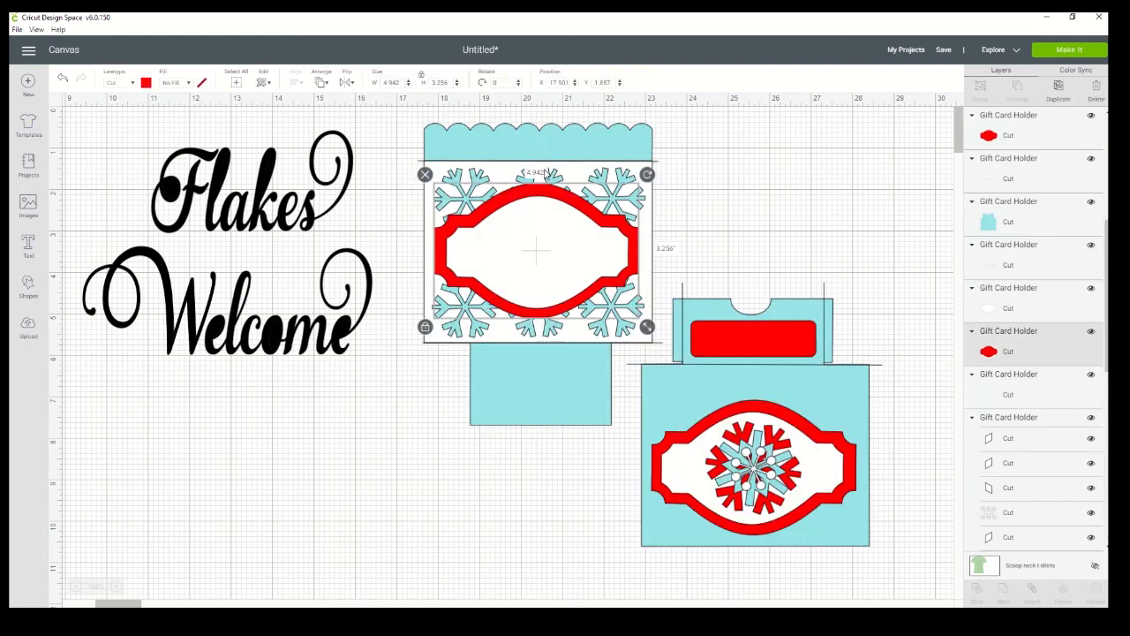
{"action": "left_click", "coordinate": [548, 219]}
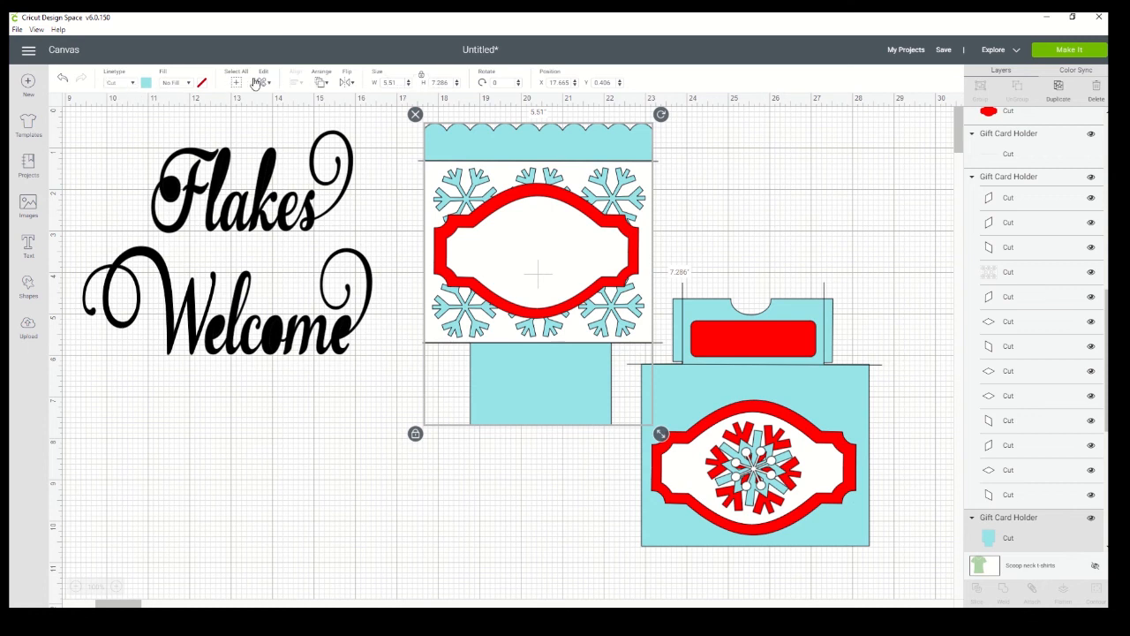
{"action": "left_click", "coordinate": [124, 456]}
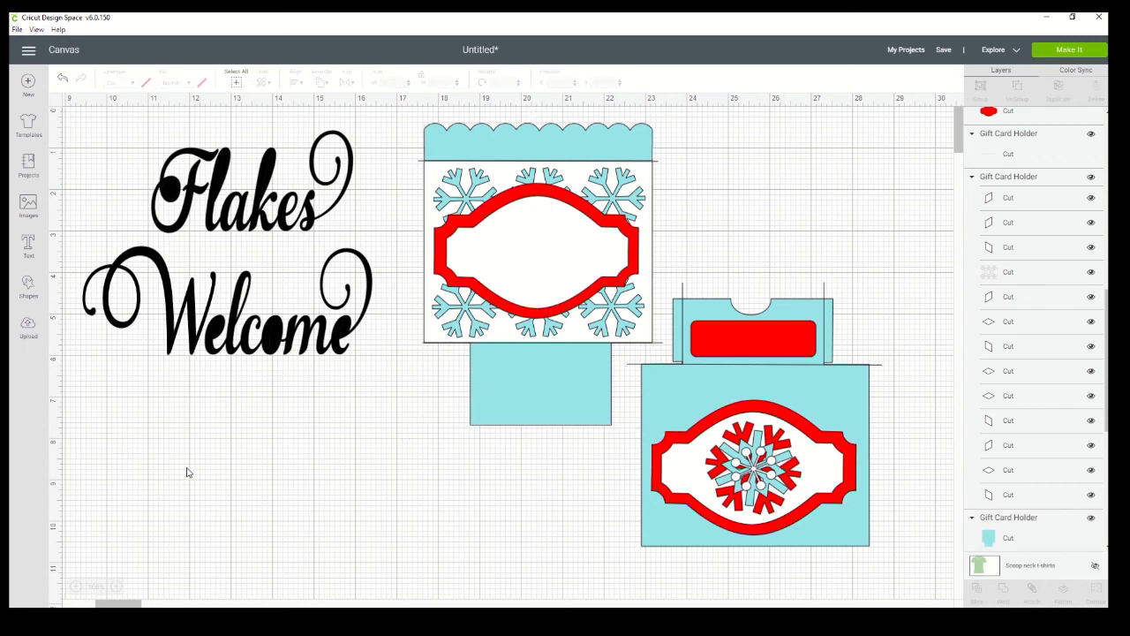
{"action": "scroll", "coordinate": [175, 464], "scroll_direction": "down", "scroll_amount": 1}
{"action": "scroll", "coordinate": [175, 464], "scroll_direction": "up", "scroll_amount": 1}
Spread out the holder's white label, red frame and snowflake panel around its blue base piece.
{"action": "left_click_drag", "start_coordinate": [559, 204], "coordinate": [384, 447]}
{"action": "left_click_drag", "start_coordinate": [575, 230], "coordinate": [563, 476]}
{"action": "left_click_drag", "start_coordinate": [538, 290], "coordinate": [773, 275]}
{"action": "left_click_drag", "start_coordinate": [576, 276], "coordinate": [516, 346]}
{"action": "left_click_drag", "start_coordinate": [507, 296], "coordinate": [603, 182]}
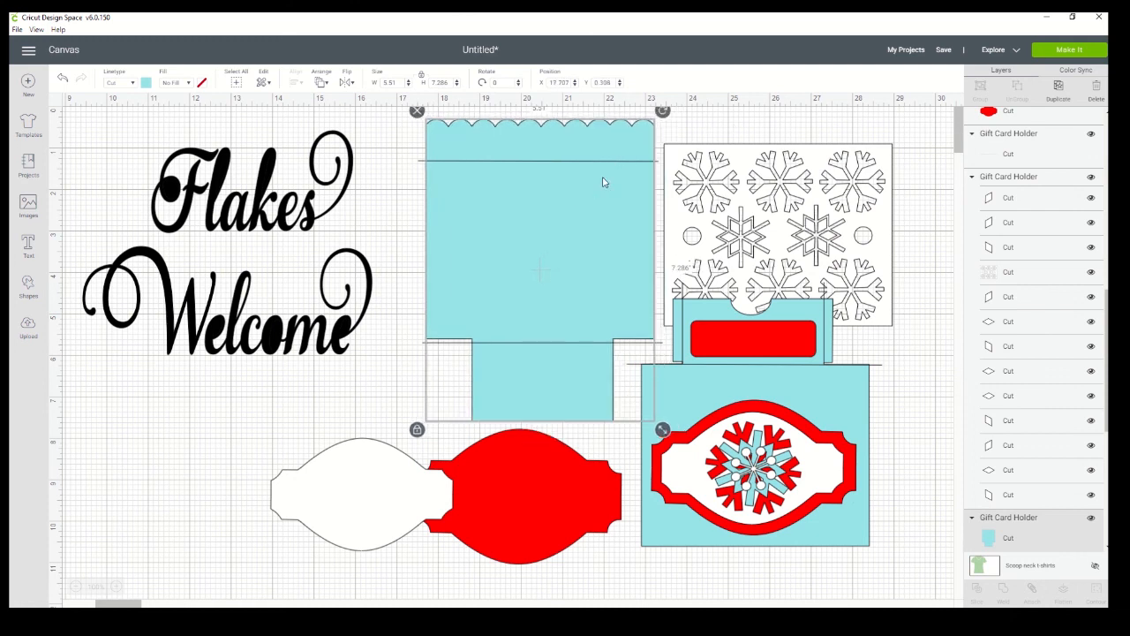
Open the project save prompt and cancel it without entering a name.
{"action": "left_click", "coordinate": [945, 51]}
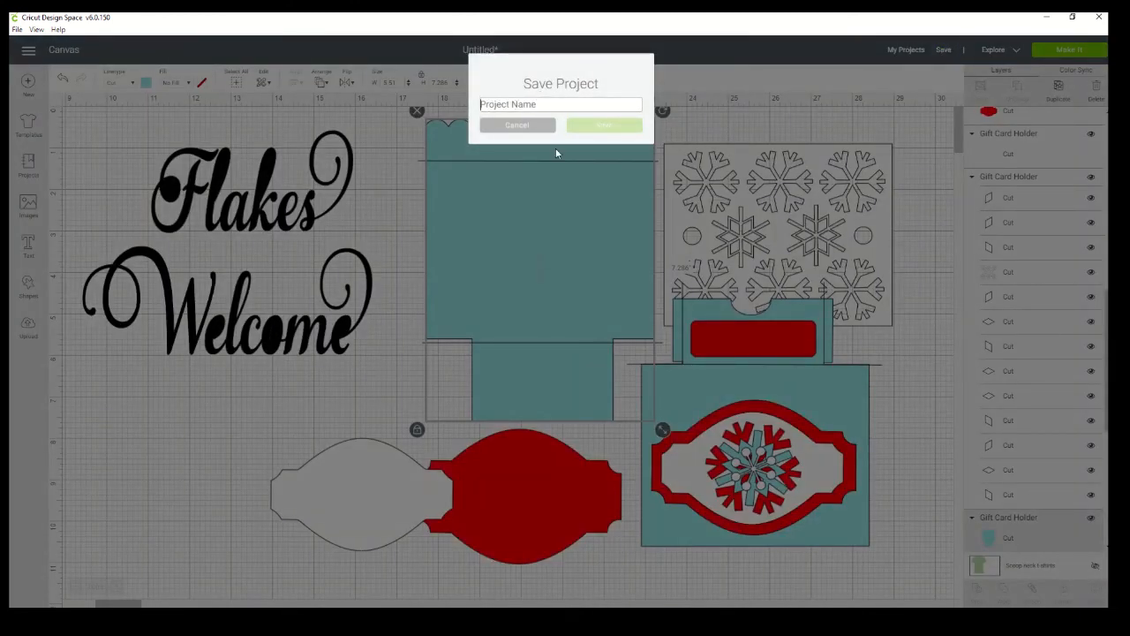
{"action": "left_click", "coordinate": [519, 126]}
Move the "elcome" lettering below the W and the "lakes" lettering down and right of the F.
{"action": "left_click_drag", "start_coordinate": [278, 340], "coordinate": [200, 438]}
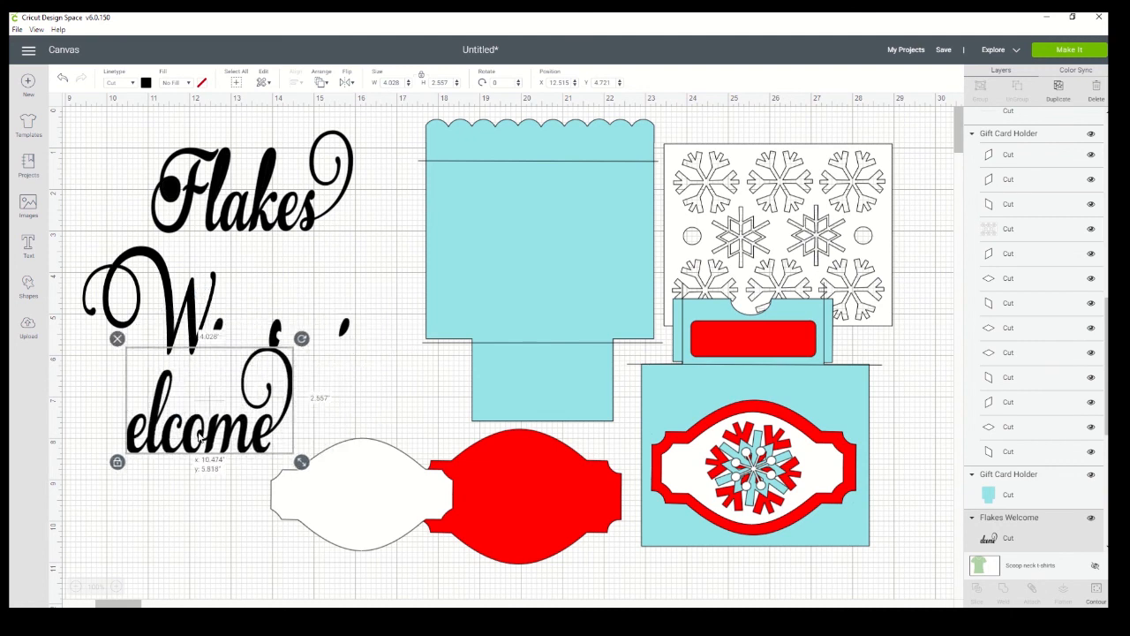
{"action": "left_click_drag", "start_coordinate": [265, 219], "coordinate": [317, 274]}
{"action": "left_click", "coordinate": [297, 130]}
{"action": "left_click_drag", "start_coordinate": [240, 426], "coordinate": [229, 451]}
{"action": "left_click_drag", "start_coordinate": [328, 279], "coordinate": [337, 265]}
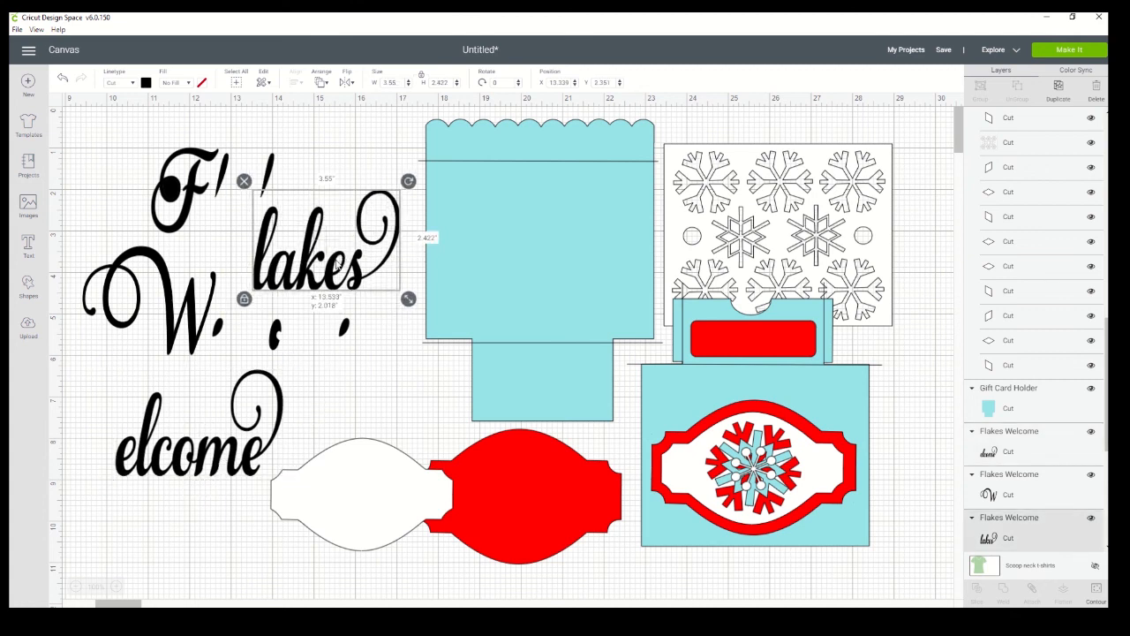
Move the F left, away from its filler pieces, and place the two slivers side by side.
{"action": "mouse_move", "coordinate": [309, 170]}
{"action": "left_mouse_down"}
{"action": "mouse_move", "coordinate": [216, 169]}
{"action": "mouse_move", "coordinate": [225, 184]}
{"action": "mouse_move", "coordinate": [168, 177]}
{"action": "mouse_move", "coordinate": [200, 176]}
{"action": "left_mouse_up"}
{"action": "left_click", "coordinate": [339, 183]}
{"action": "left_click", "coordinate": [188, 192]}
{"action": "left_click", "coordinate": [269, 178]}
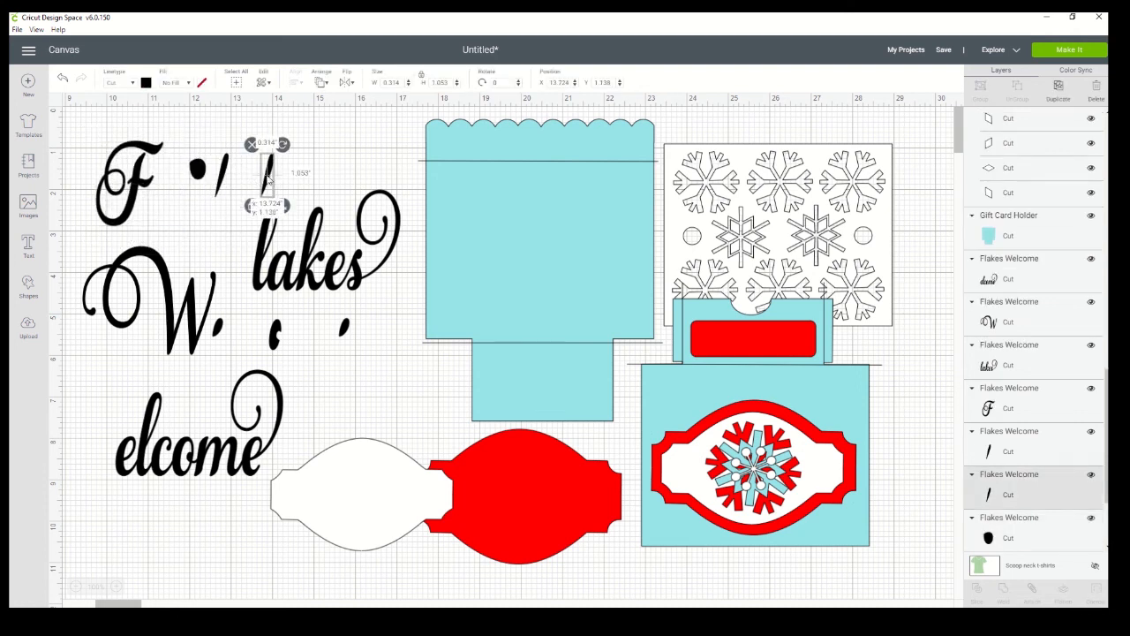
{"action": "left_click_drag", "start_coordinate": [268, 178], "coordinate": [245, 178]}
Shift the W and the "lakes" lettering slightly upward and clear the selection.
{"action": "left_click_drag", "start_coordinate": [194, 327], "coordinate": [197, 309]}
{"action": "mouse_move", "coordinate": [288, 279]}
{"action": "left_mouse_down"}
{"action": "mouse_move", "coordinate": [289, 296]}
{"action": "mouse_move", "coordinate": [297, 273]}
{"action": "left_mouse_up"}
{"action": "left_click", "coordinate": [222, 334]}
{"action": "left_click", "coordinate": [367, 352]}
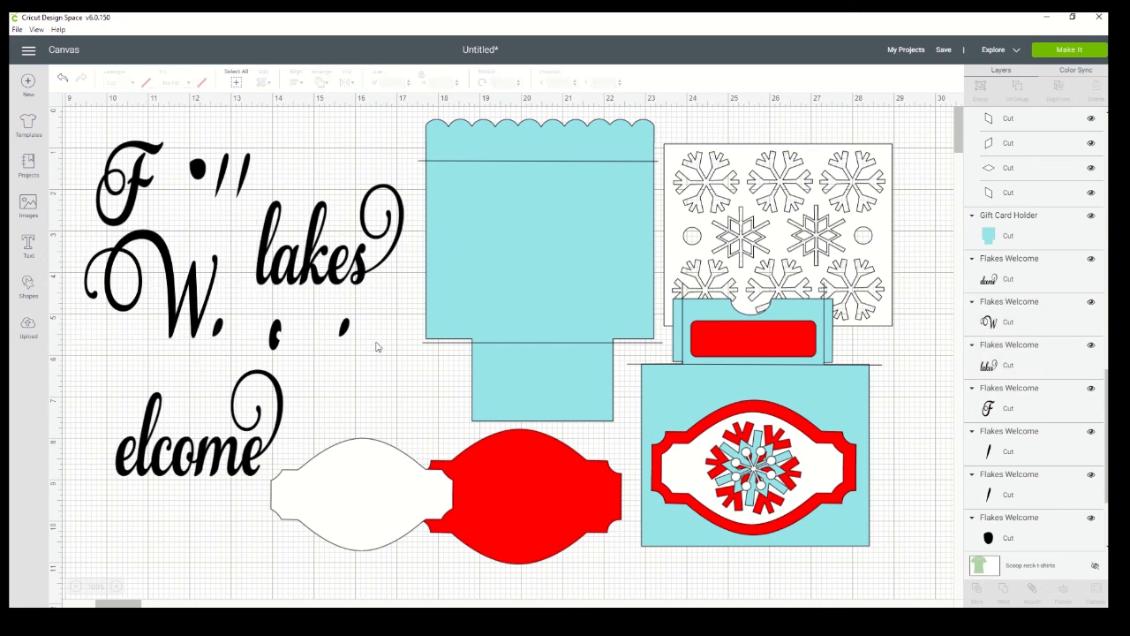